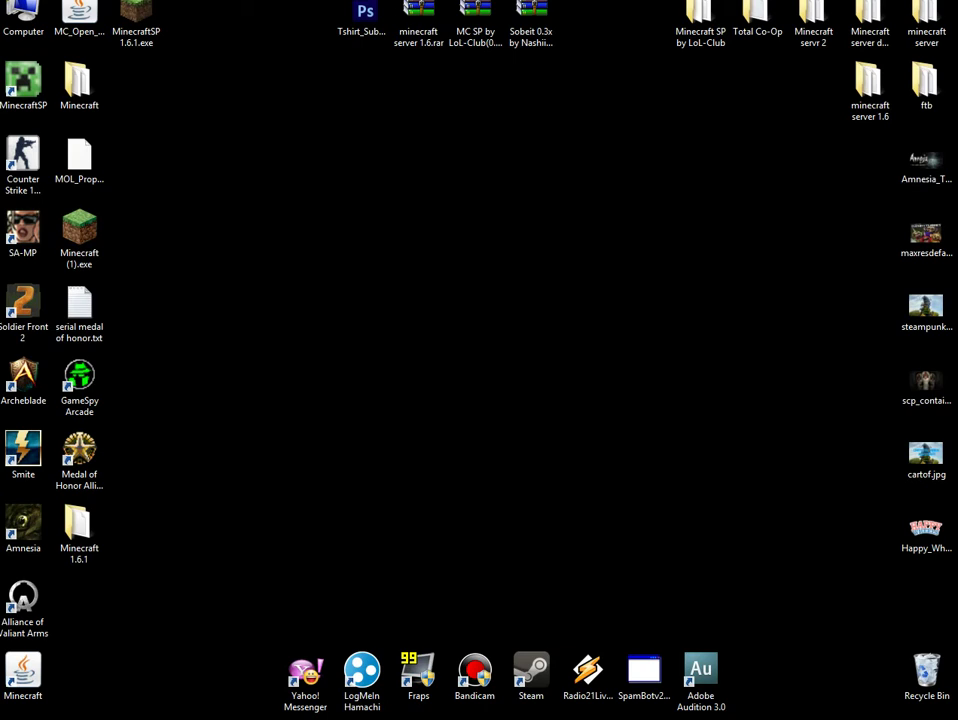
right_click(349, 272)
left_click(400, 336)
left_click(828, 719)
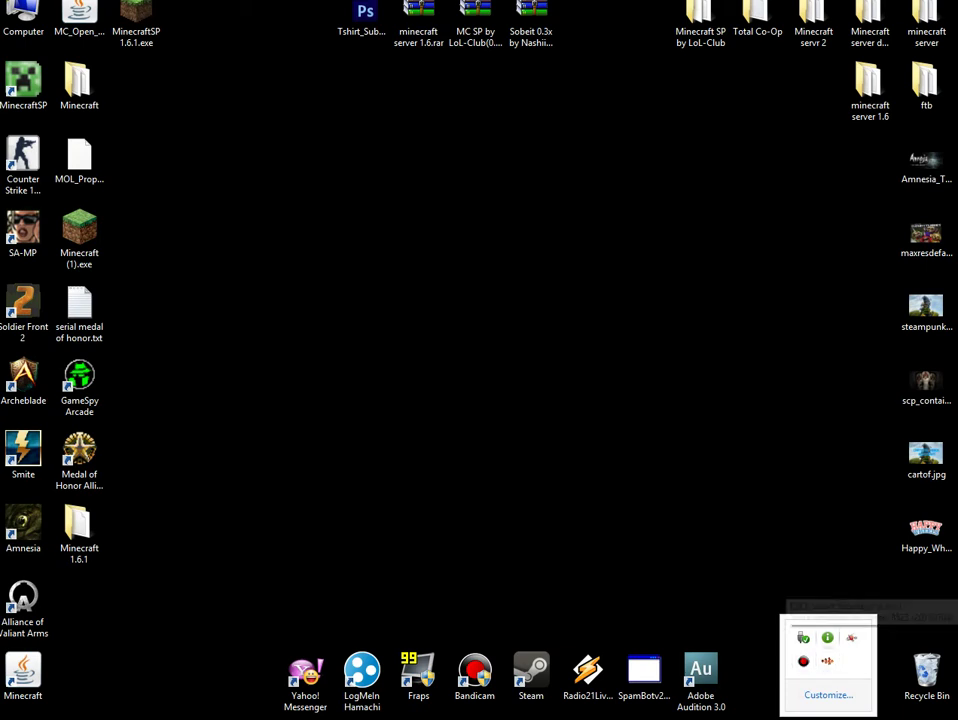
right_click(498, 316)
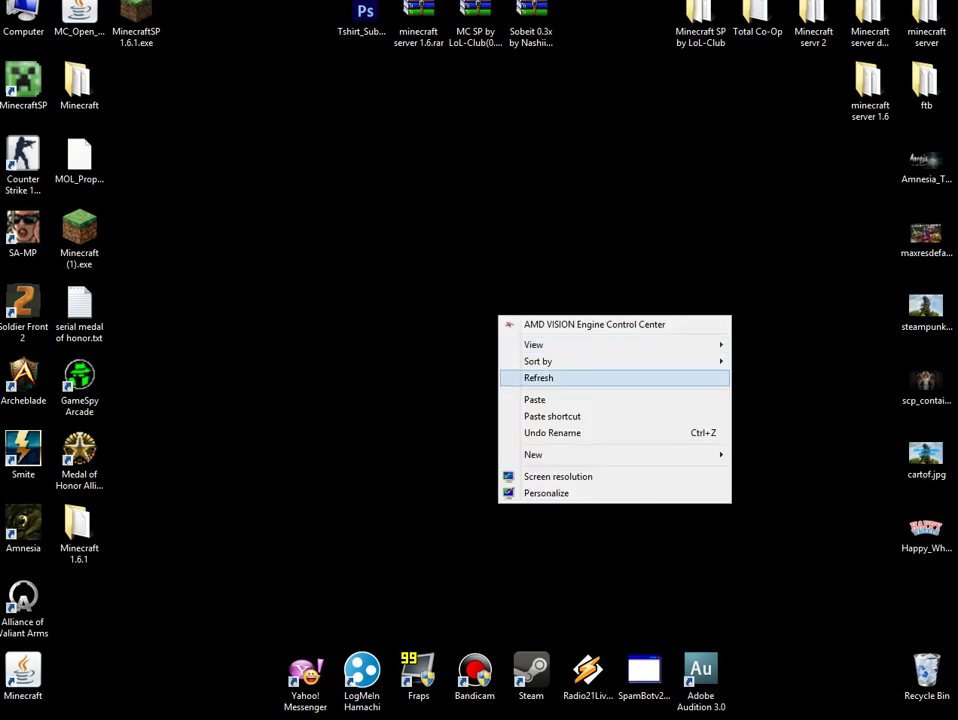
left_click(522, 377)
left_click_drag(214, 199, 803, 467)
right_click(694, 417)
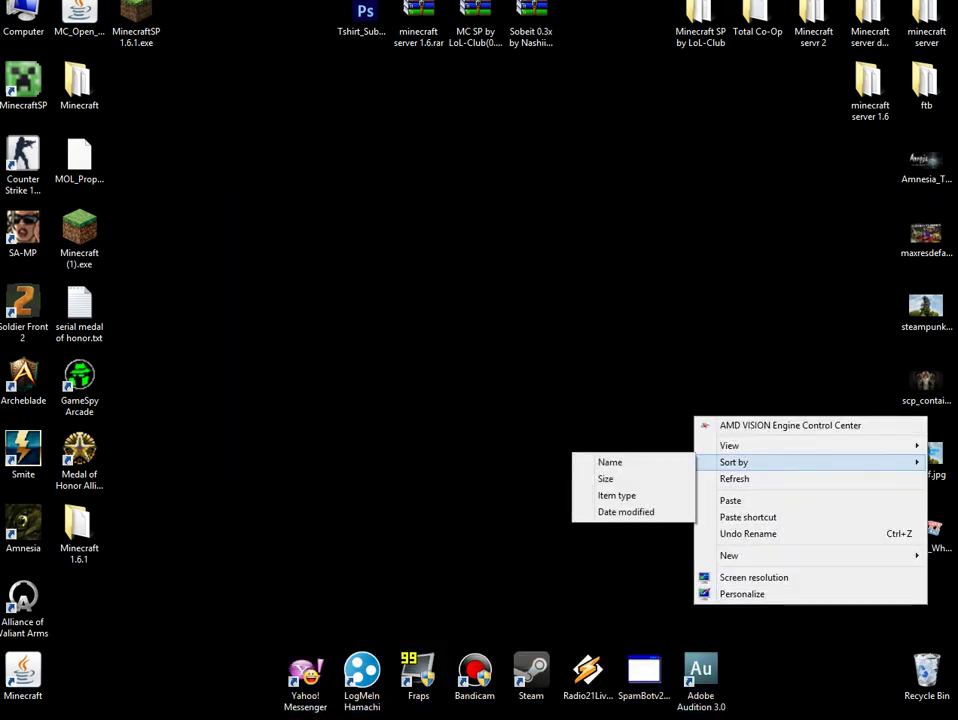
left_click(734, 479)
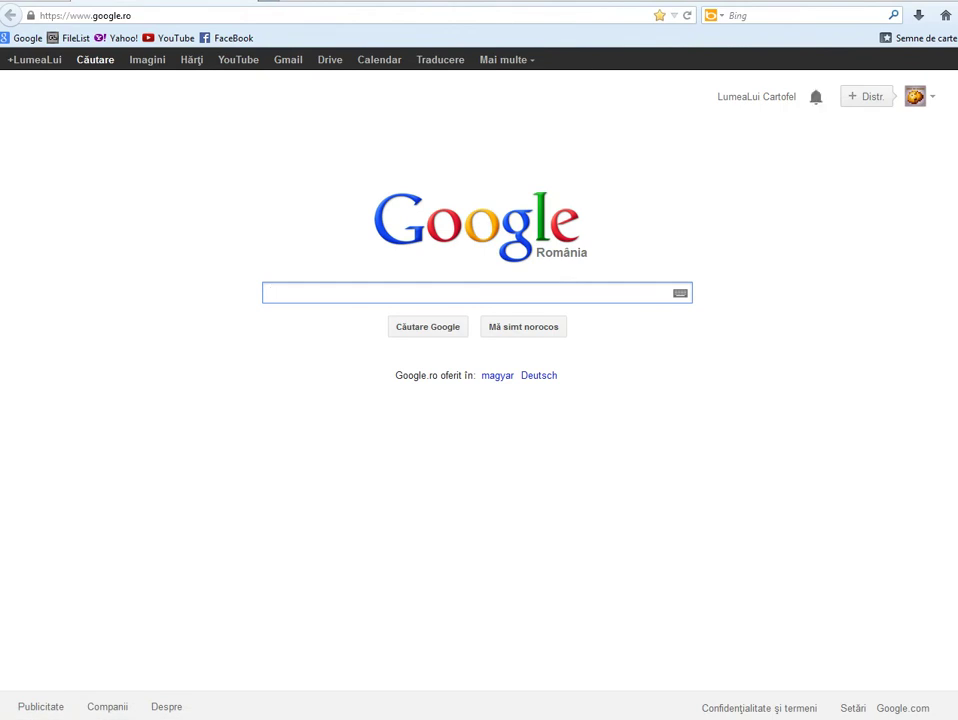
Enter "textur" as the start of a Google search for texture packs
type("textur")
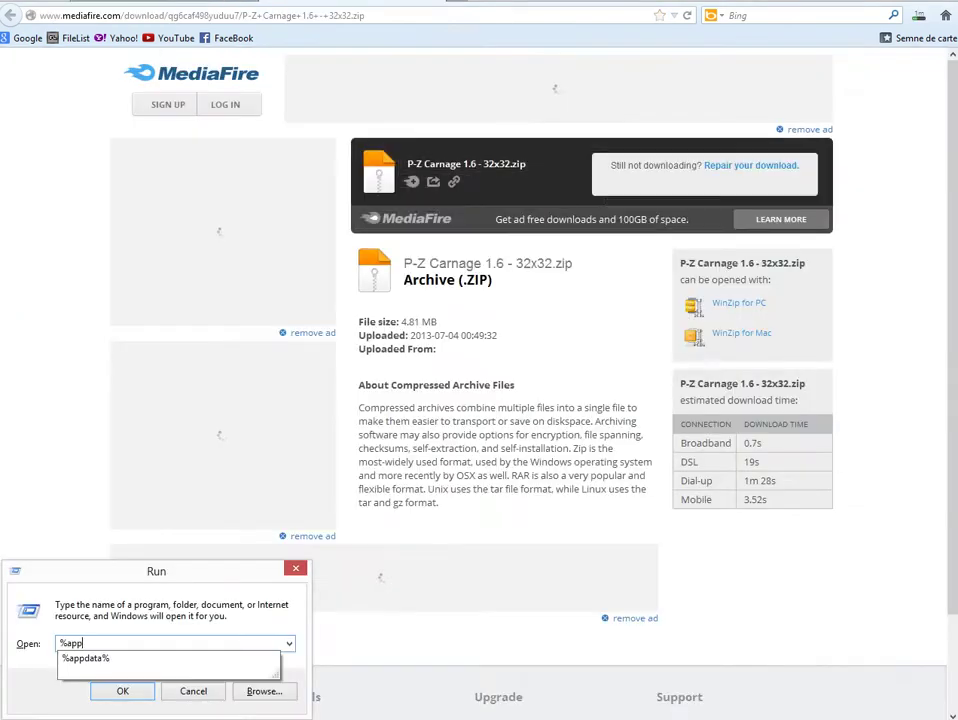
Go to the %appdata% location through the Run dialog and open its .minecraft folder
type("ata")
type("%")
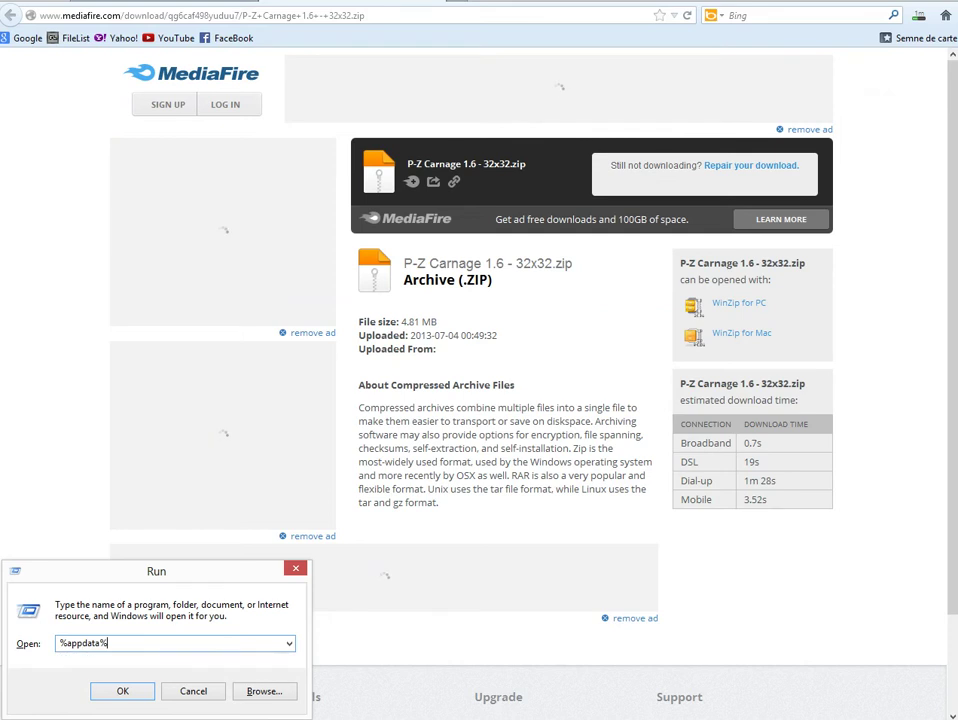
key("Return")
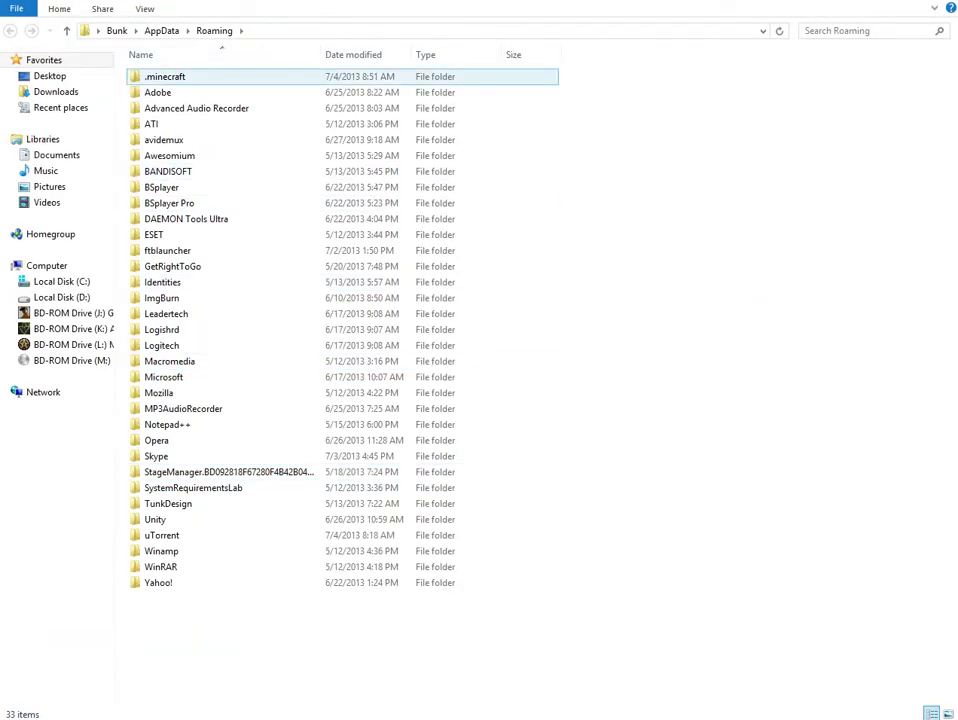
double_click(165, 76)
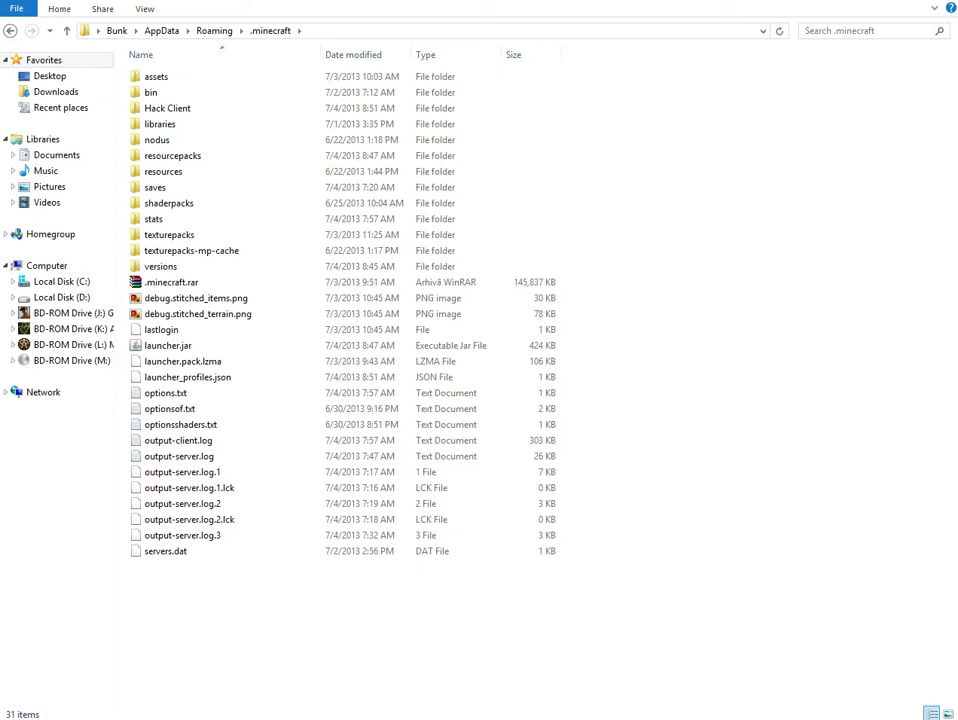
Check the archives in the texturepacks folder, and return to the .minecraft folder
double_click(169, 234)
key("ctrl+v")
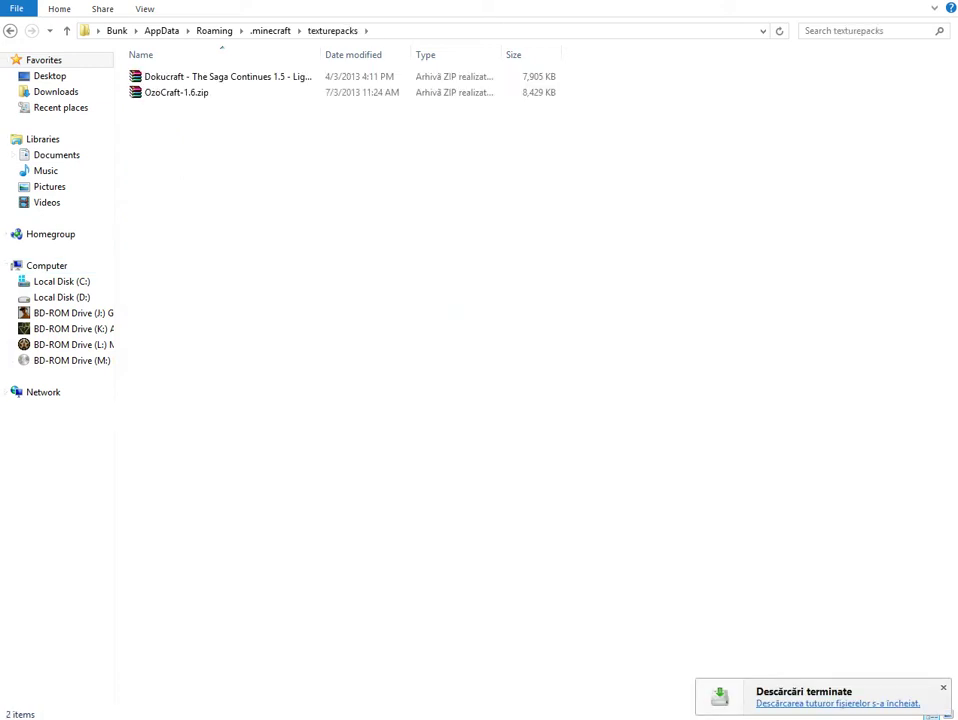
left_click_drag(222, 167, 208, 78)
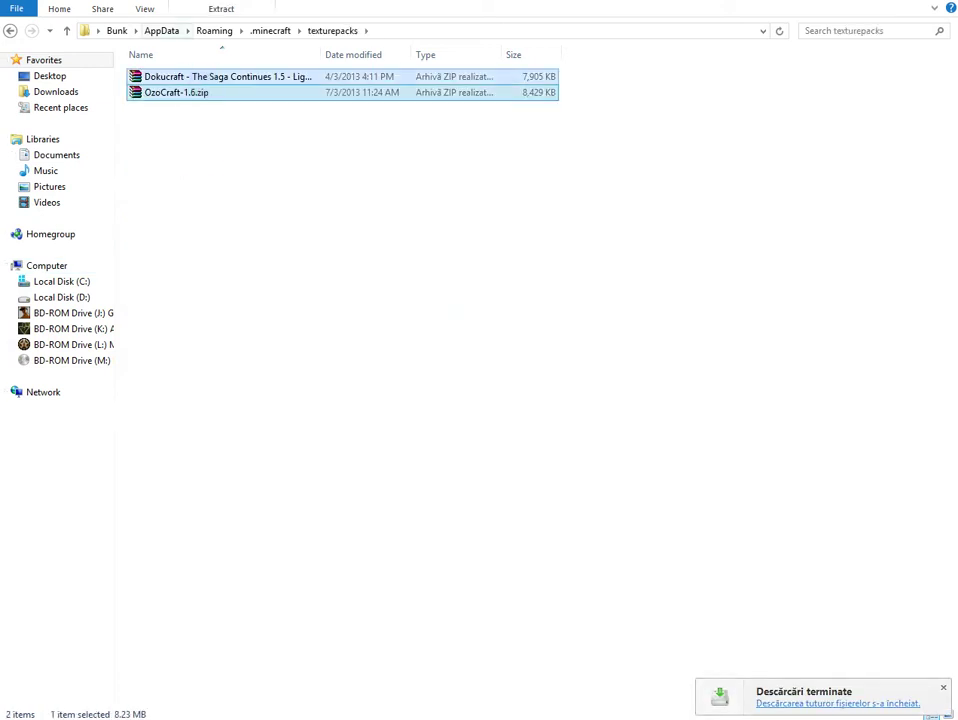
left_click(10, 31)
left_click(620, 230)
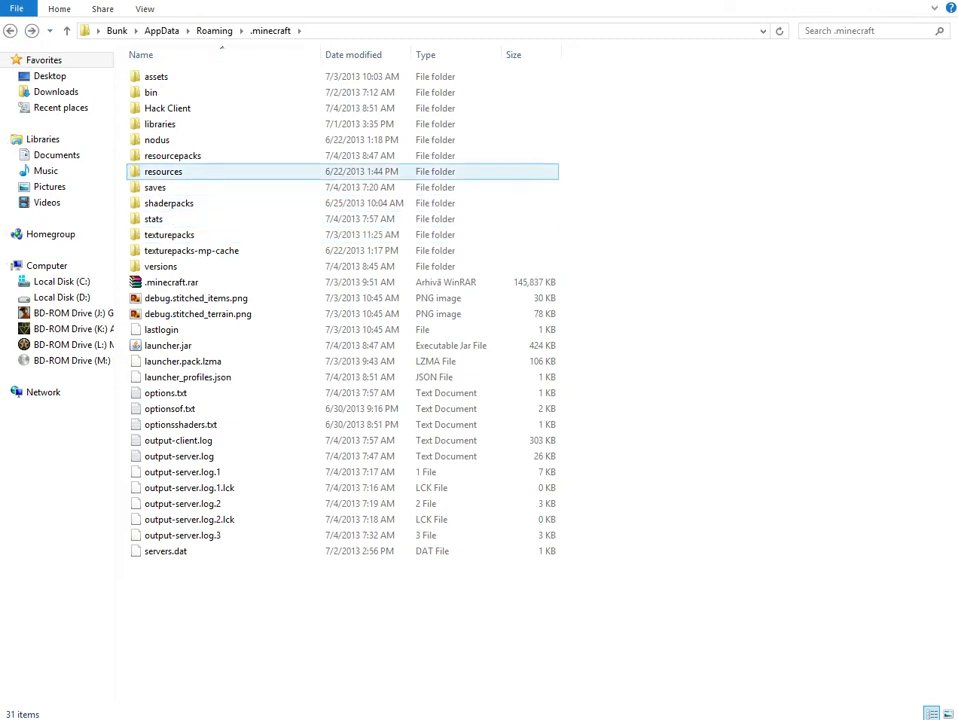
Move the downloaded P-Z Carnage 1.6 - 32x32.zip from the browser's download library into the .minecraft resourcepacks folder
left_click(157, 140)
double_click(173, 156)
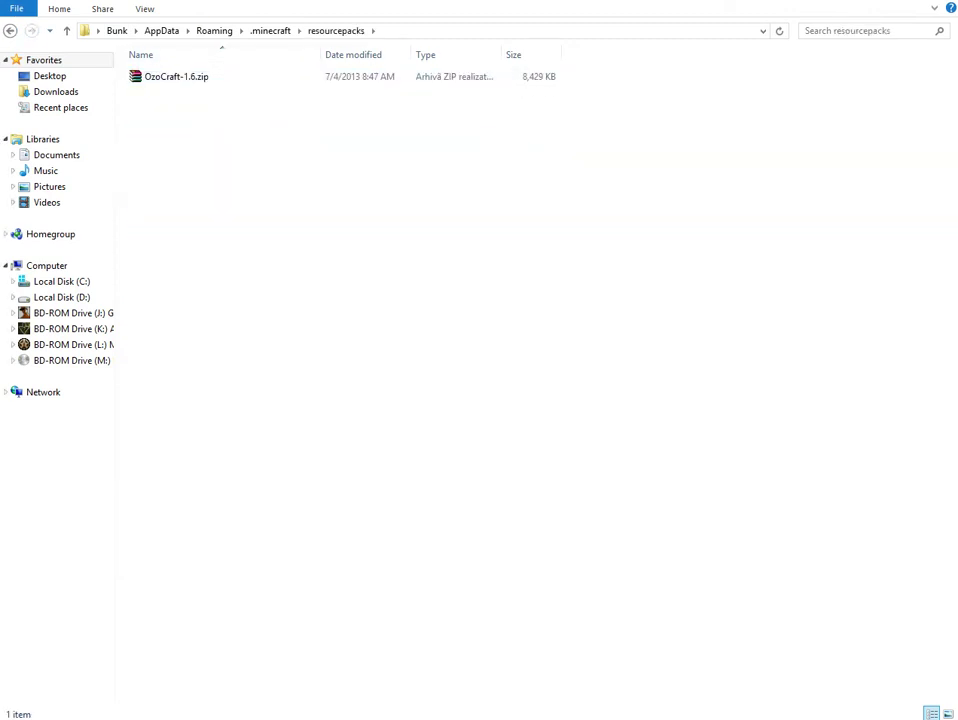
key("alt+Tab")
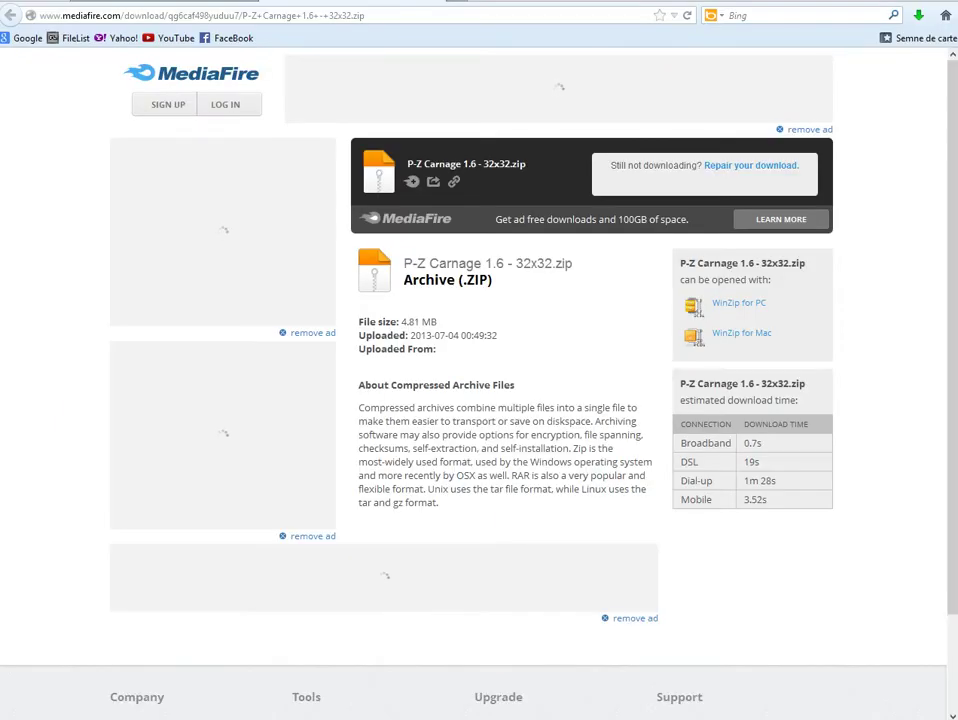
left_click(919, 15)
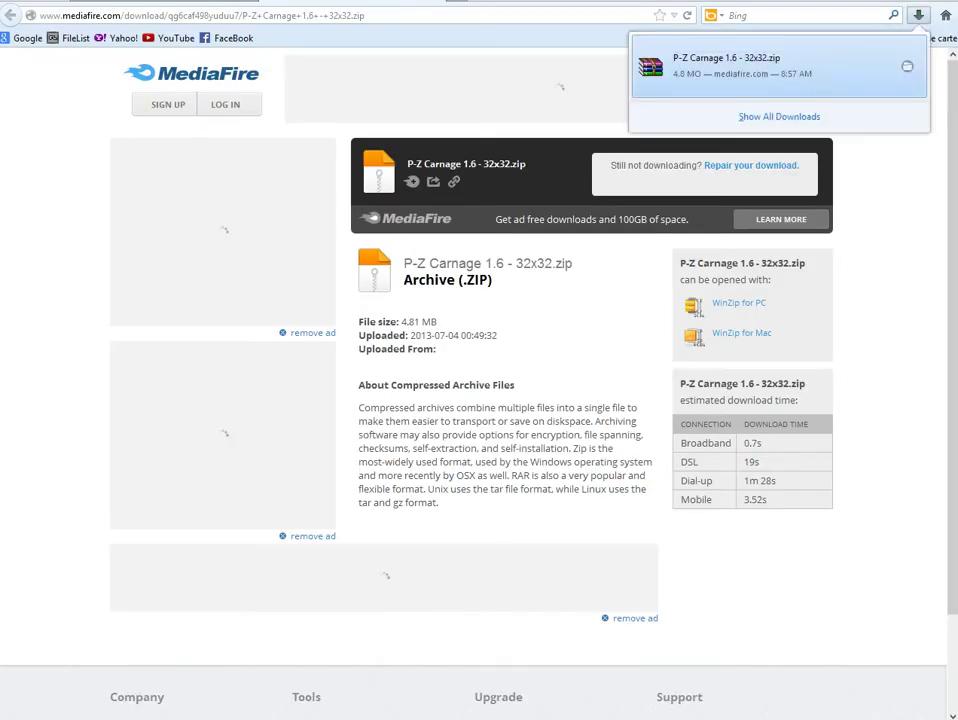
left_click(907, 66)
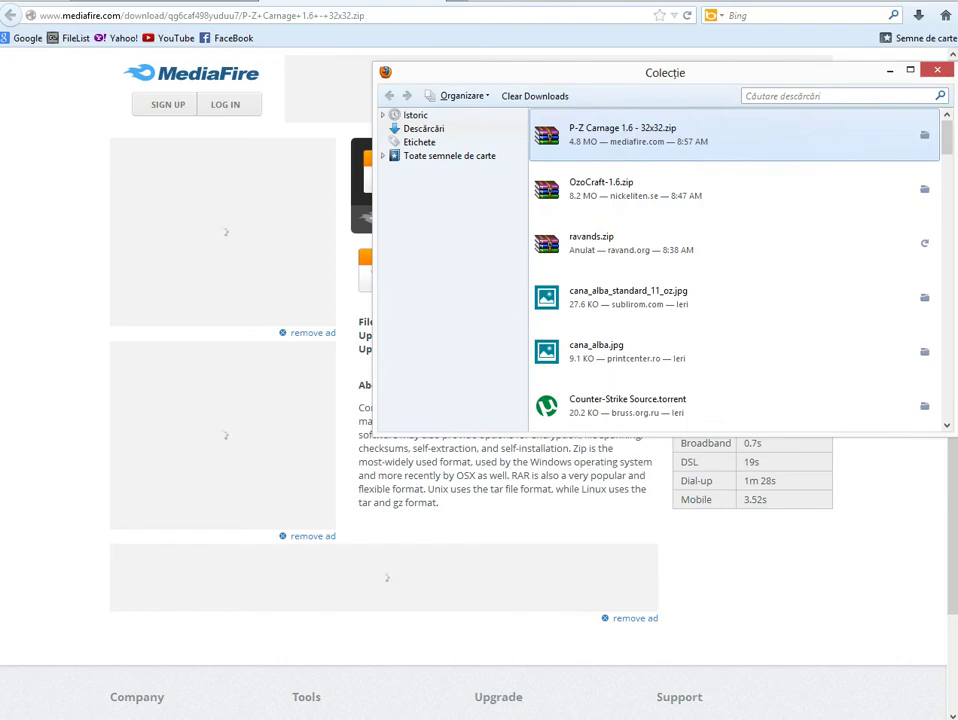
key("alt+Tab")
mouse_move(150, 718)
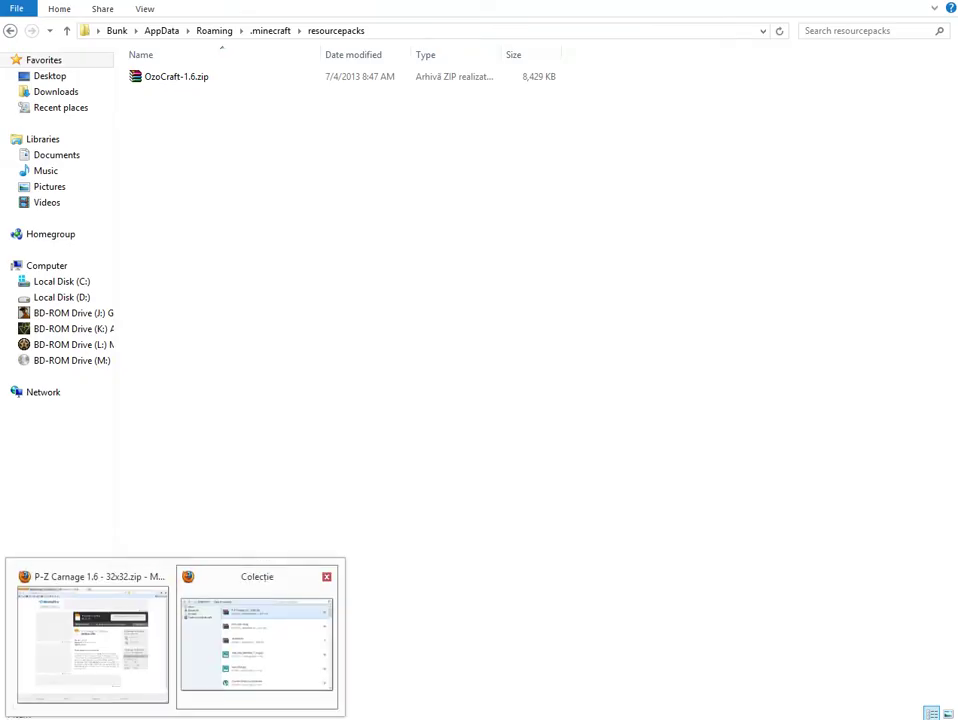
left_click(257, 641)
left_click_drag(620, 134, 200, 110)
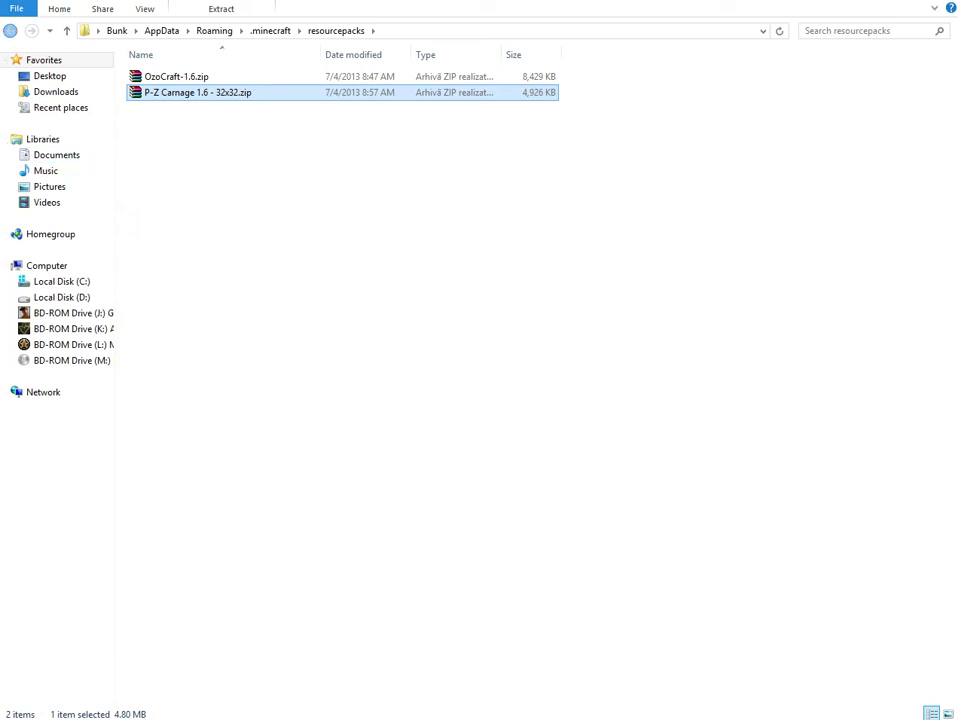
Return to the .minecraft folder, refresh it, and open the versions folder
left_click(10, 30)
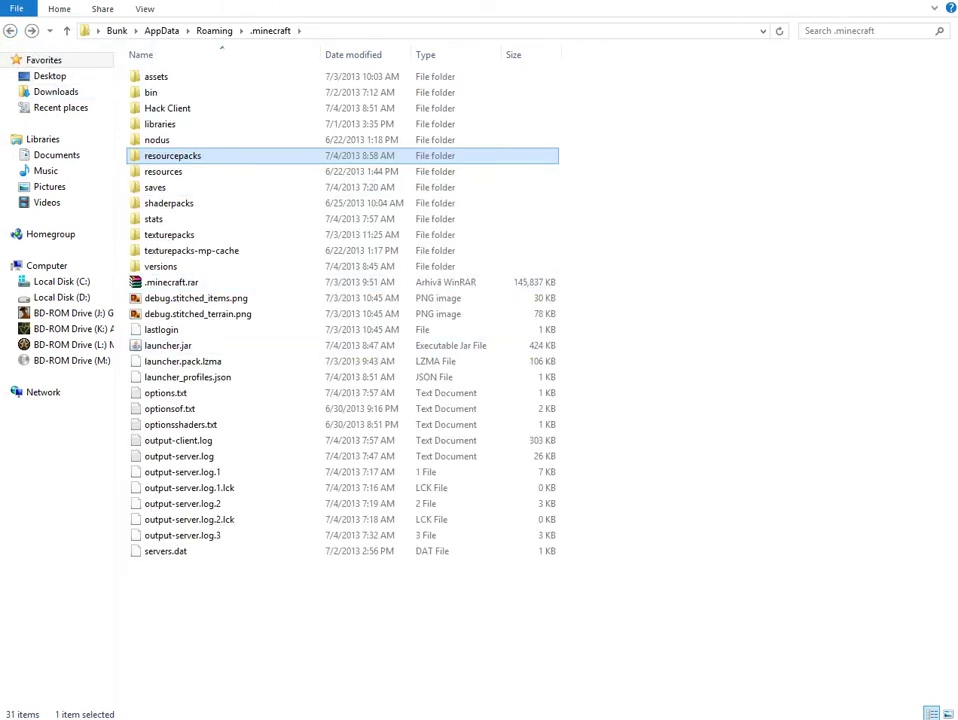
left_click(160, 266)
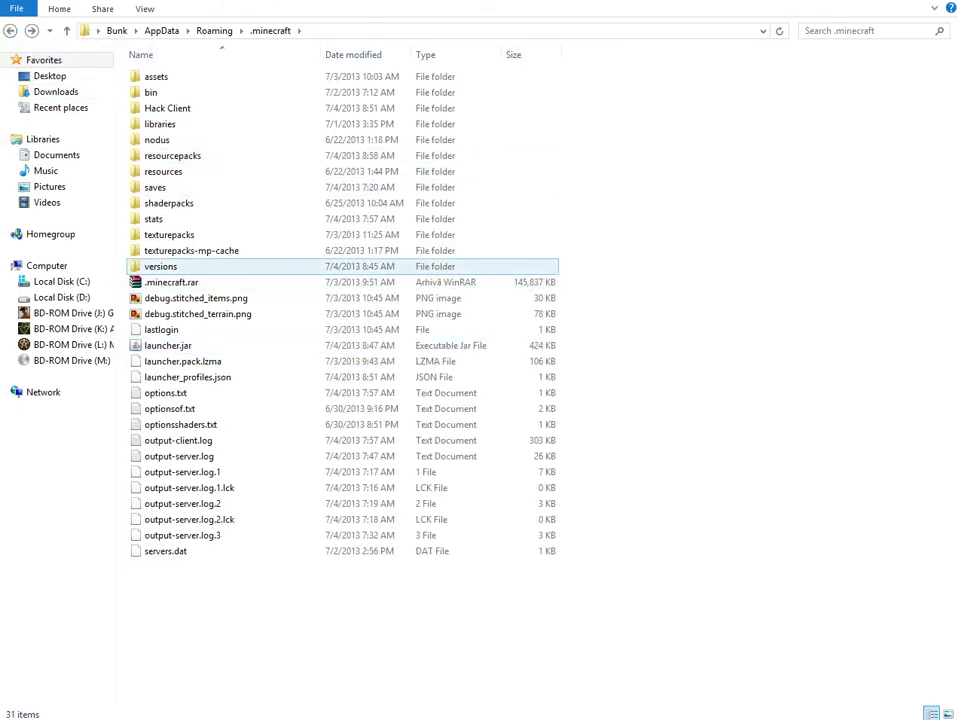
right_click(716, 283)
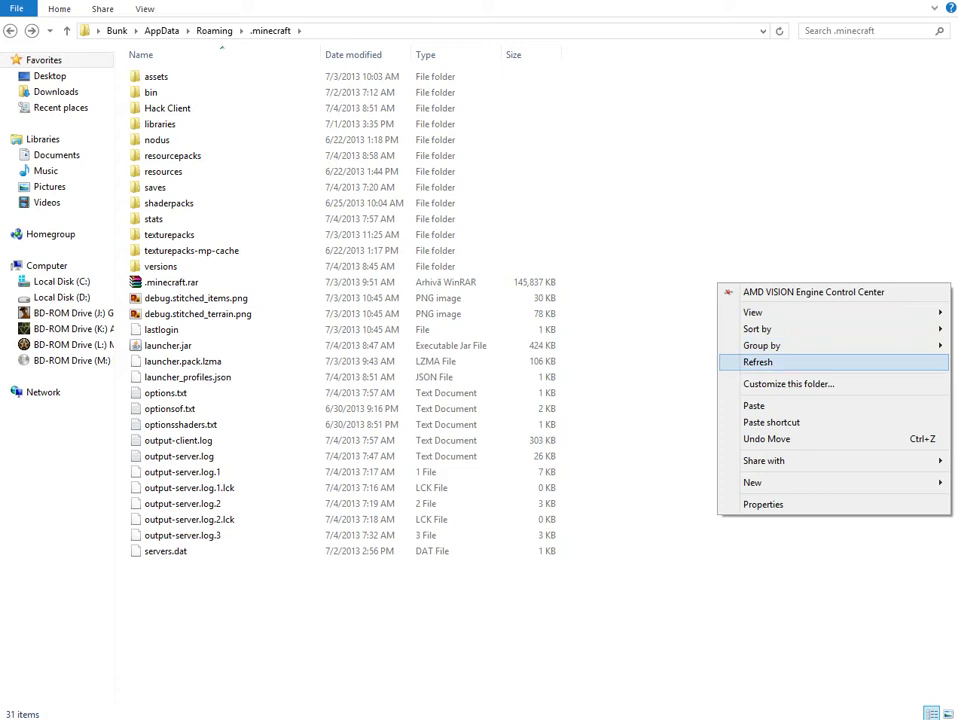
left_click(780, 360)
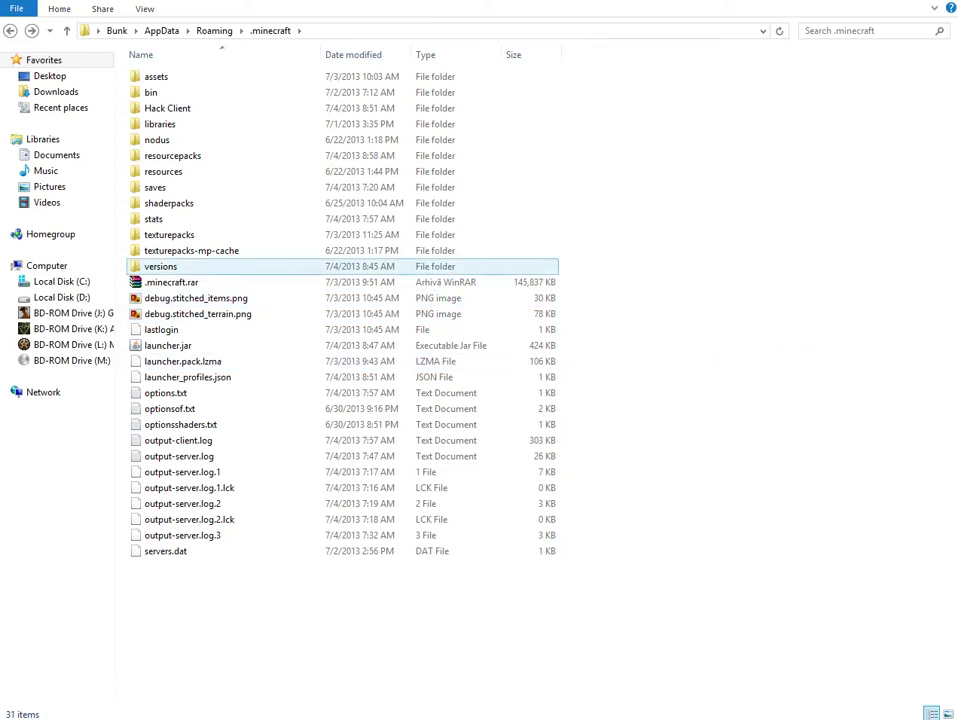
left_click(153, 219)
key("d")
key("Up")
key("Up")
key("Return")
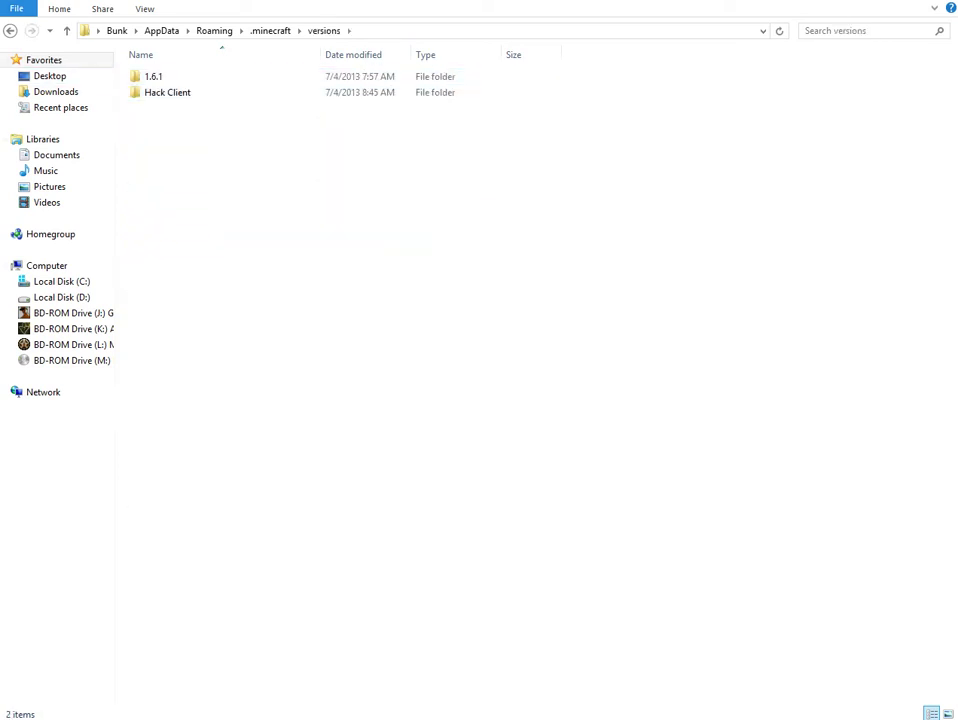
left_click(10, 31)
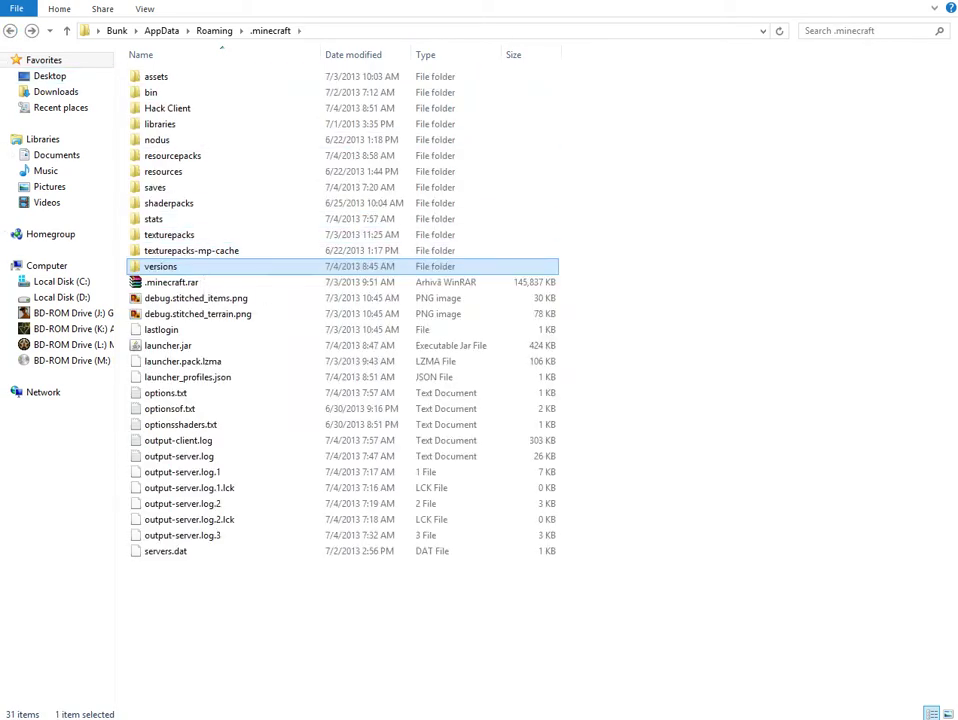
key("Return")
Examine the jar and json files inside the 1.6.1 version folder
double_click(154, 77)
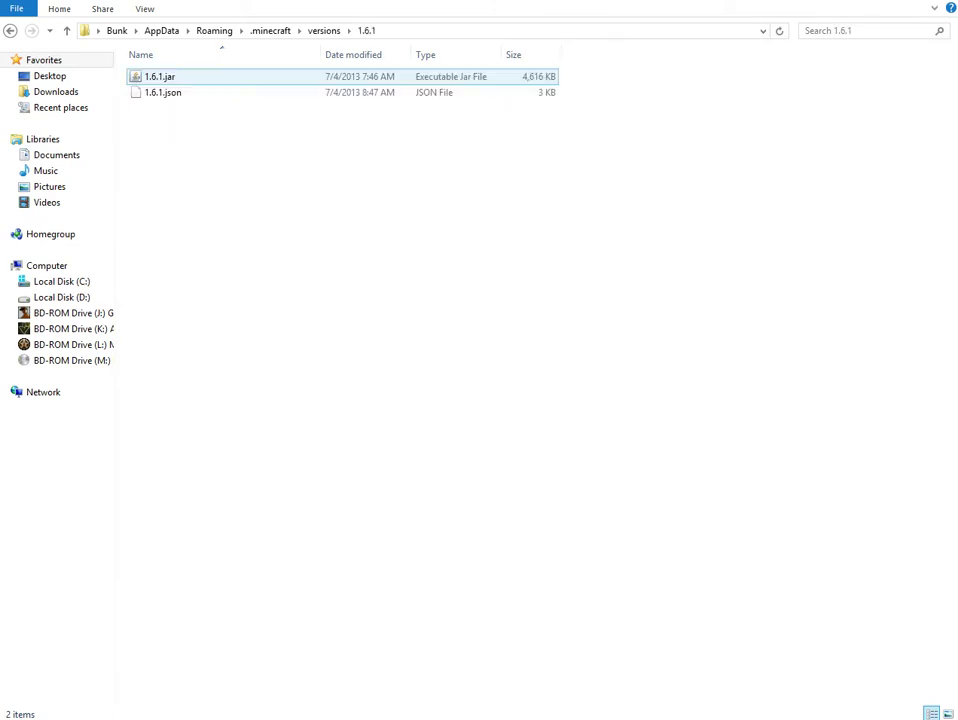
left_click_drag(186, 143, 146, 62)
left_click(205, 150)
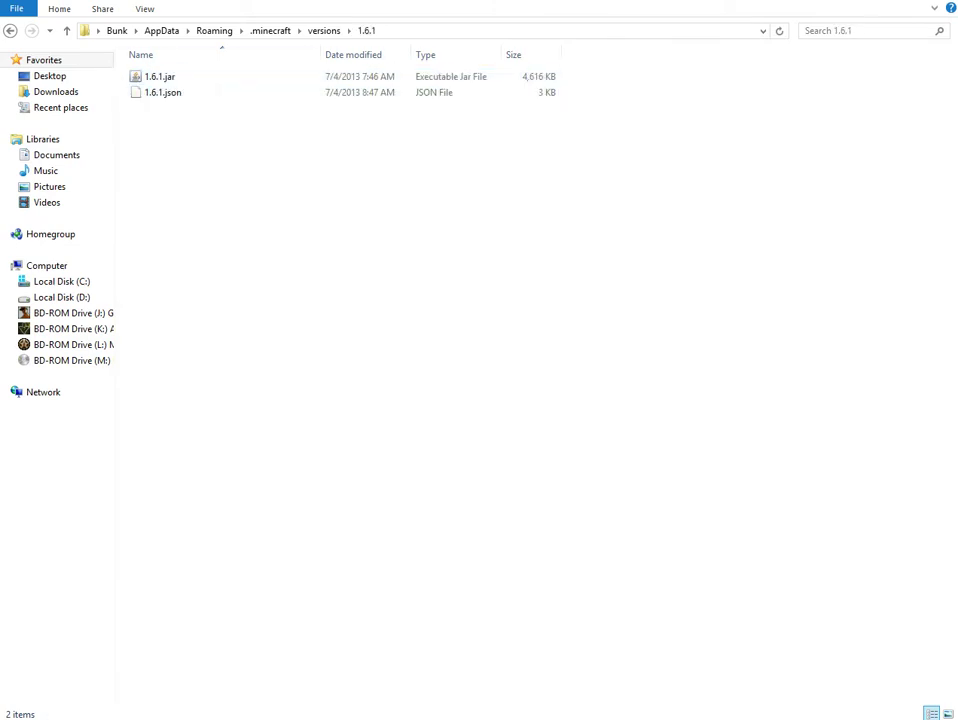
left_click_drag(576, 520, 350, 378)
Check the files in the Hack Client version folder, and delete that folder from versions
left_click(10, 30)
double_click(167, 93)
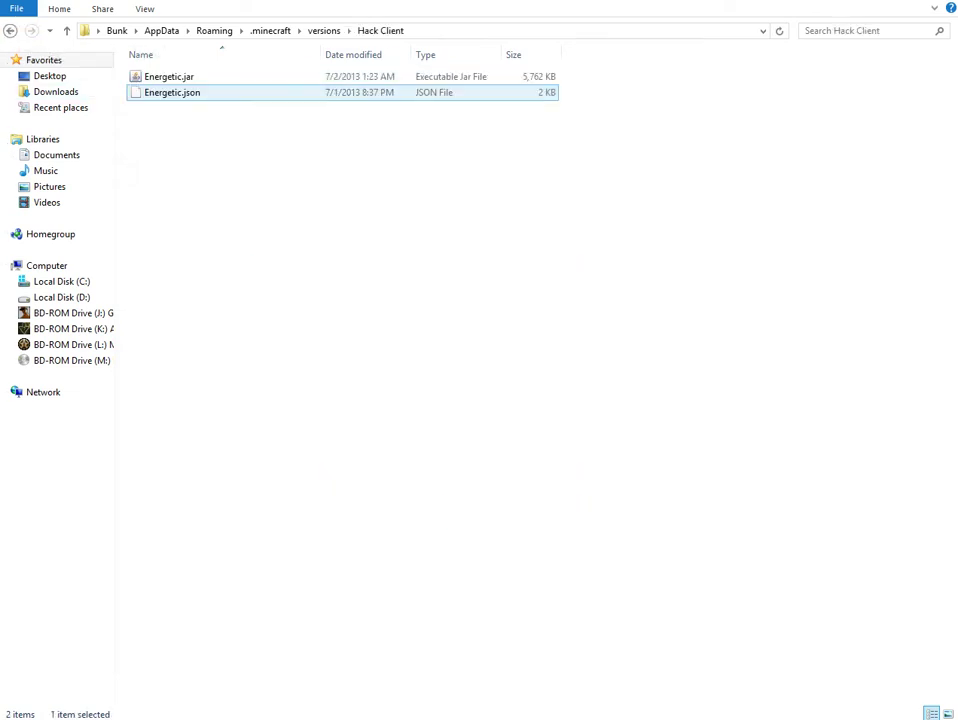
left_click_drag(178, 153, 125, 55)
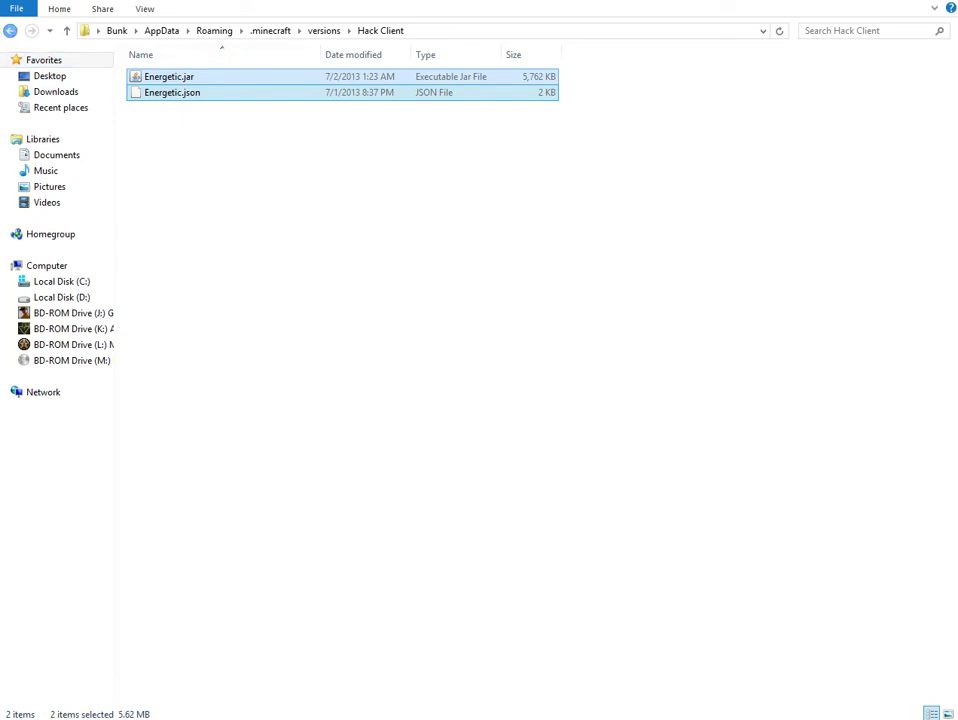
left_click(10, 30)
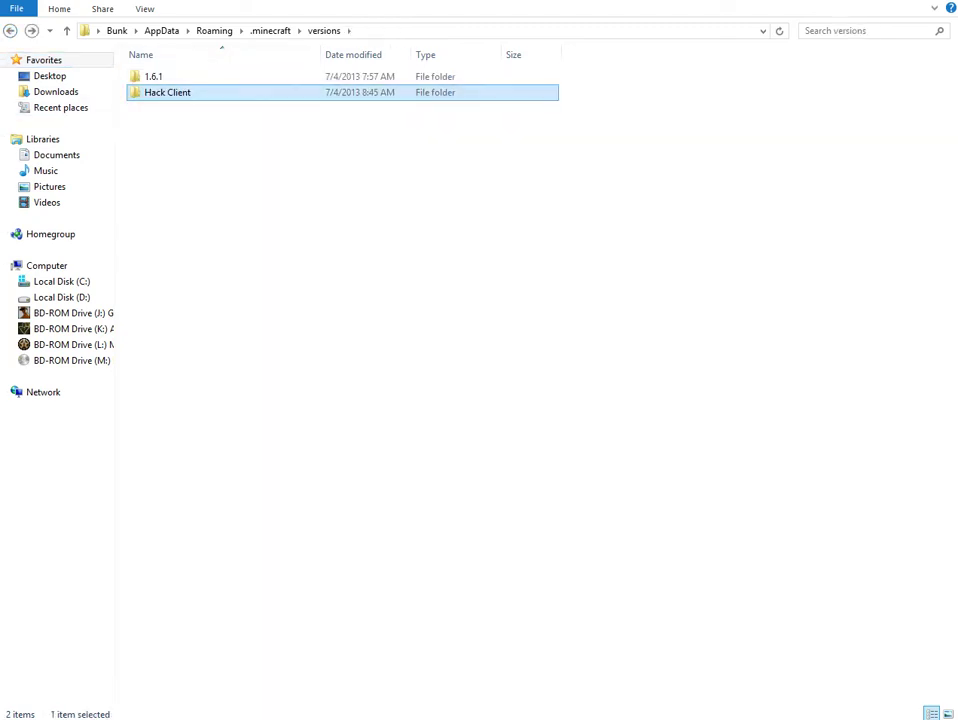
key("Delete")
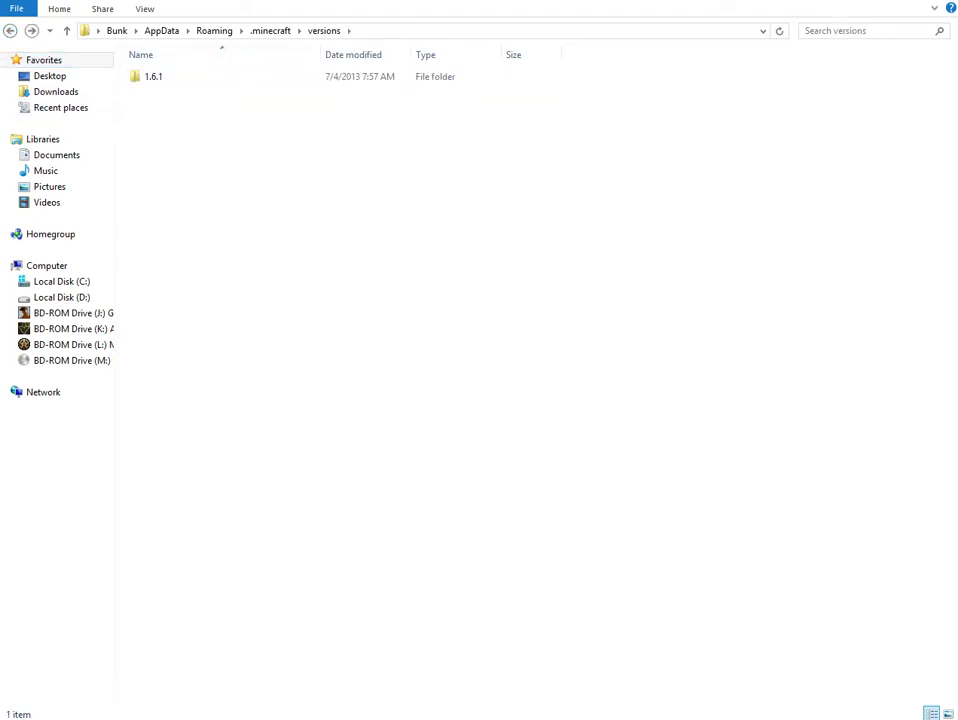
right_click(204, 61)
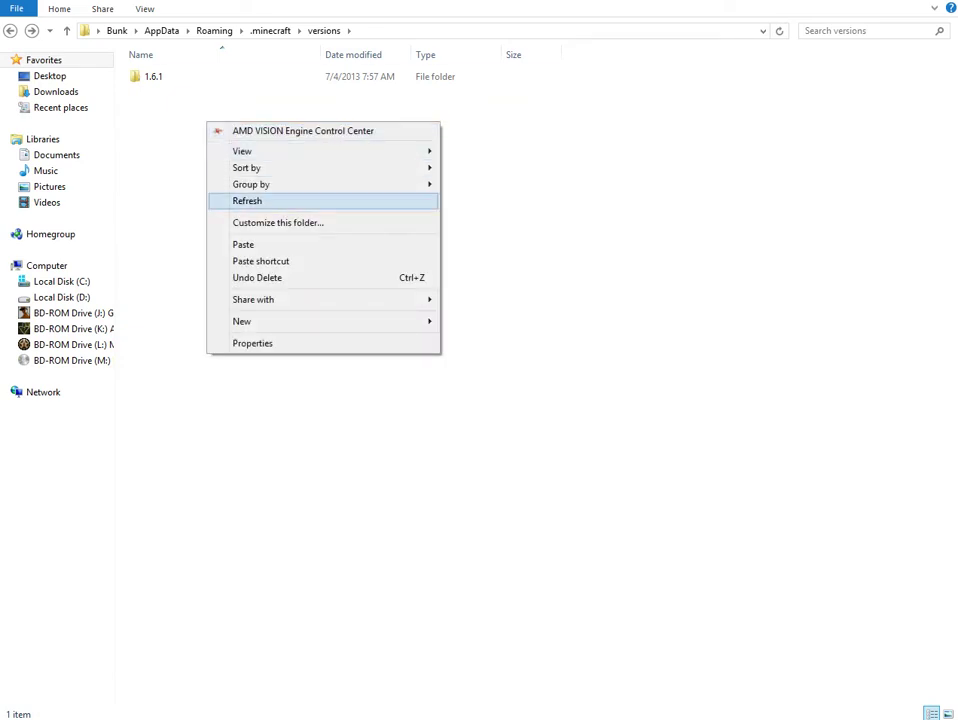
left_click(250, 139)
right_click(374, 184)
left_click(420, 267)
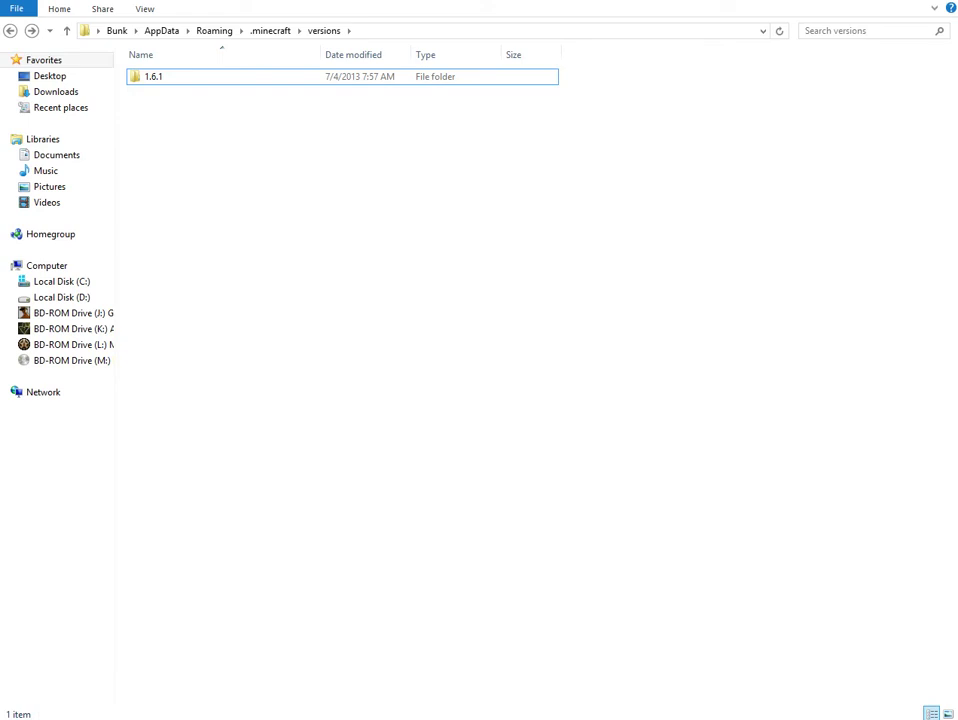
Close the .minecraft folder window and the browser's download library, and clear the browser from the desktop
left_click(10, 30)
left_click(700, 320)
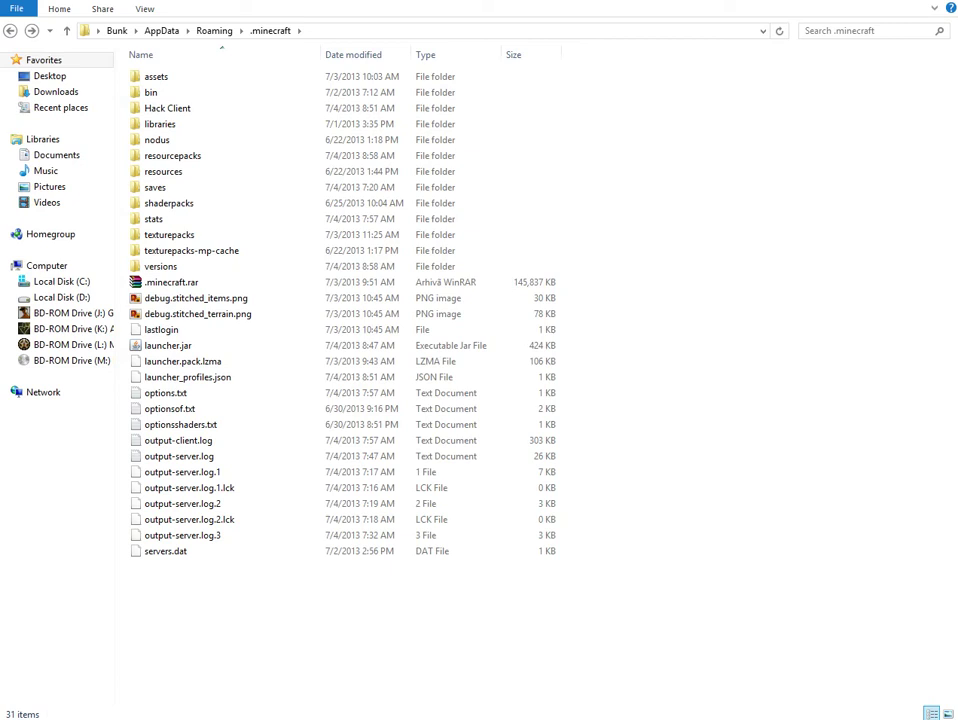
right_click(70, 718)
left_click(54, 697)
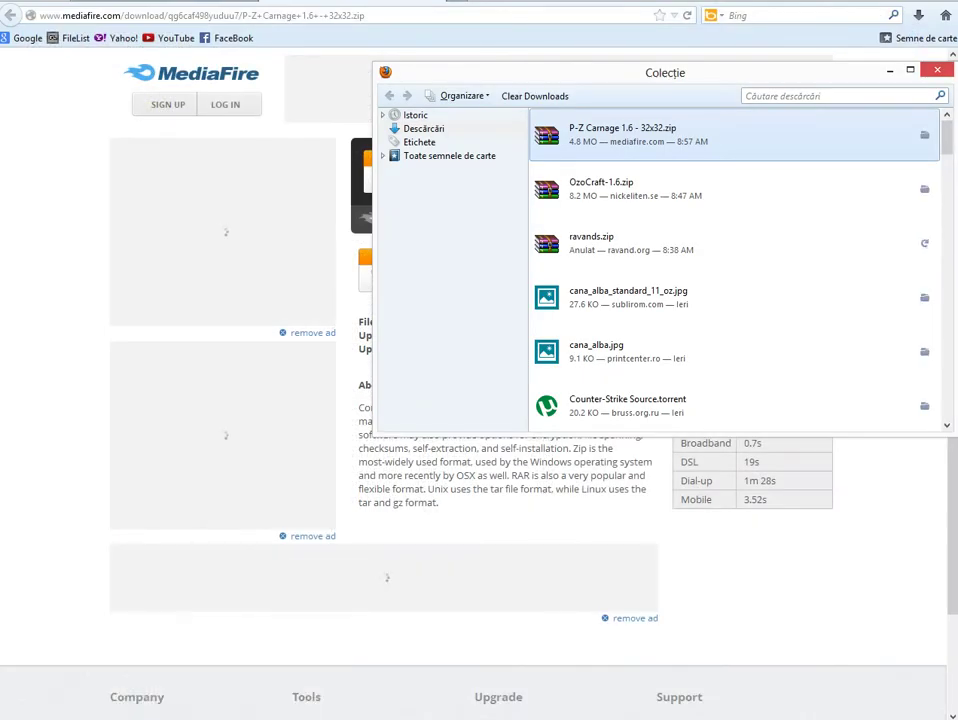
left_click(937, 70)
left_click(872, 2)
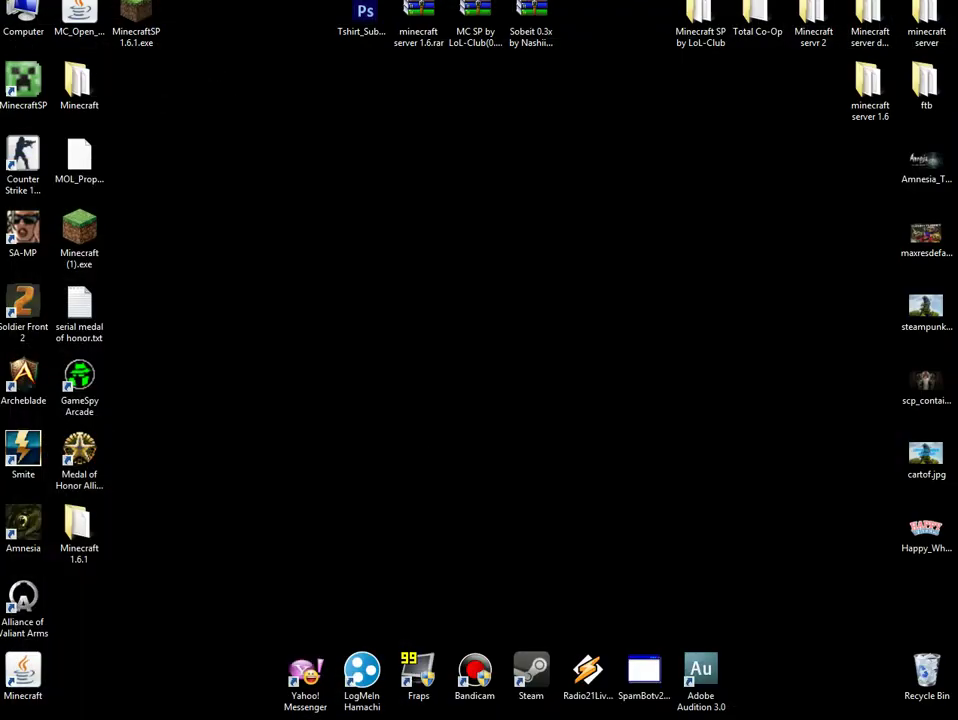
Start the Minecraft launcher from Minecraft (1).exe on the desktop
double_click(79, 238)
left_click(526, 376)
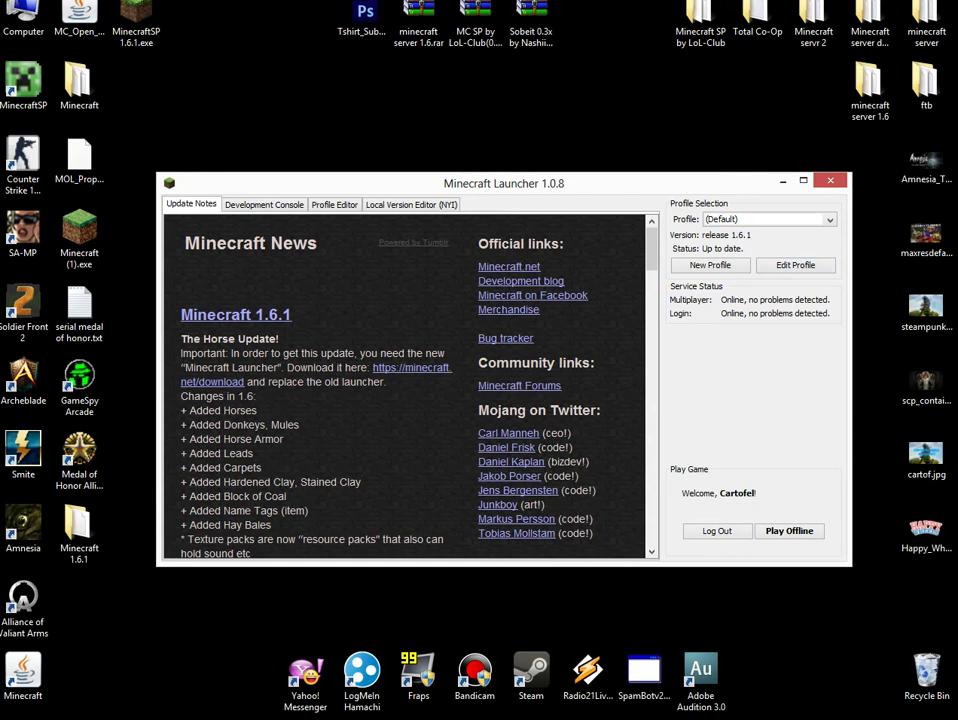
Play Minecraft 1.6.1 offline, close the game window, and start the game offline again
left_click(789, 531)
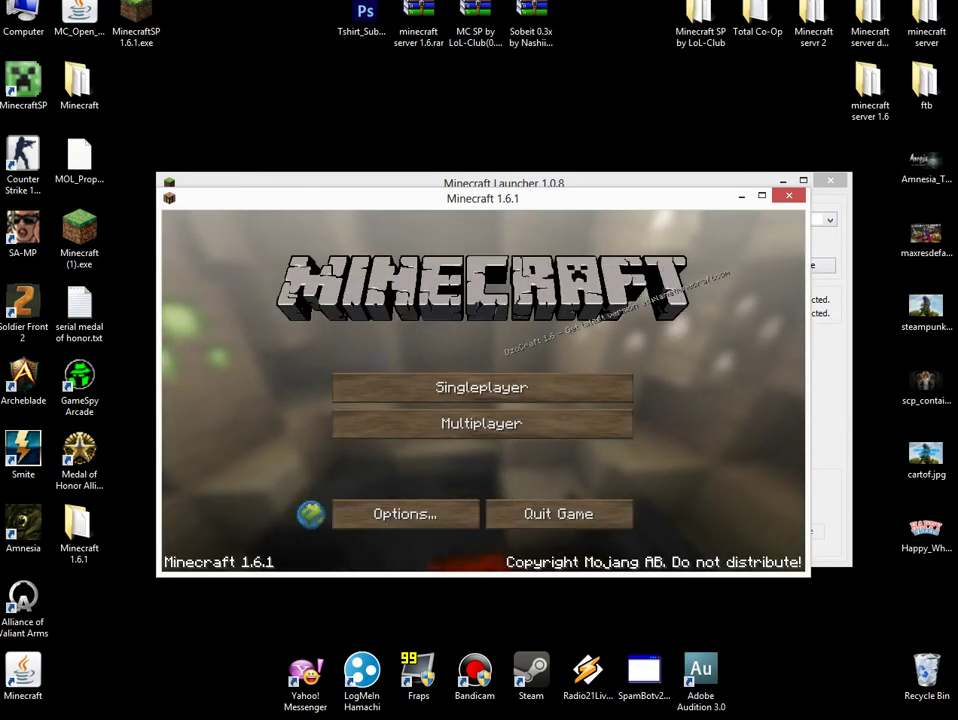
left_click(789, 195)
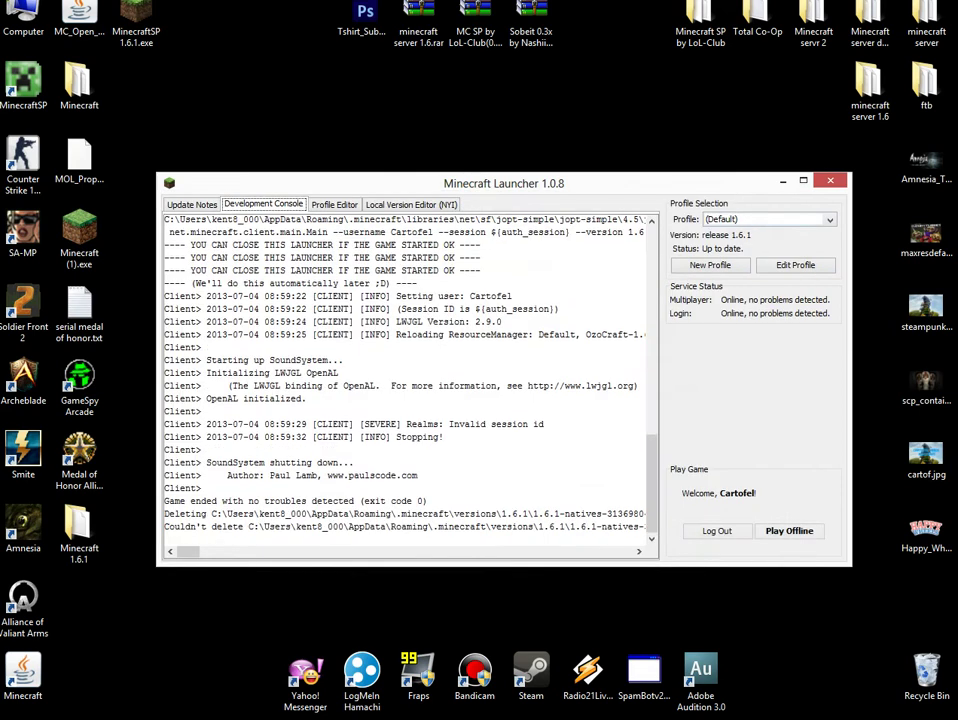
left_click(789, 531)
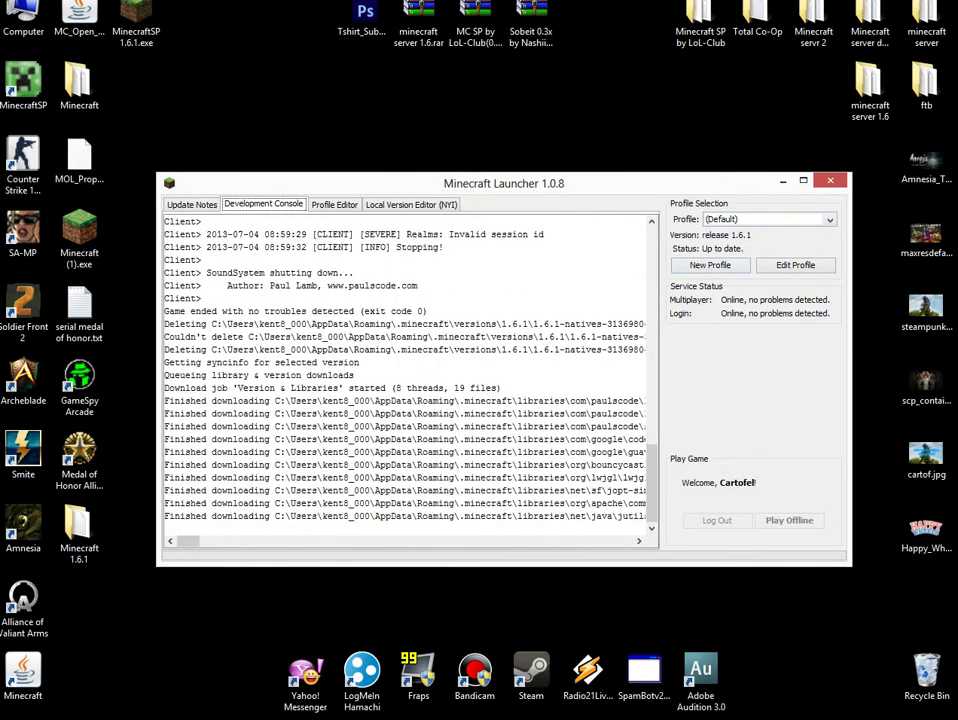
right_click(280, 72)
left_click(310, 133)
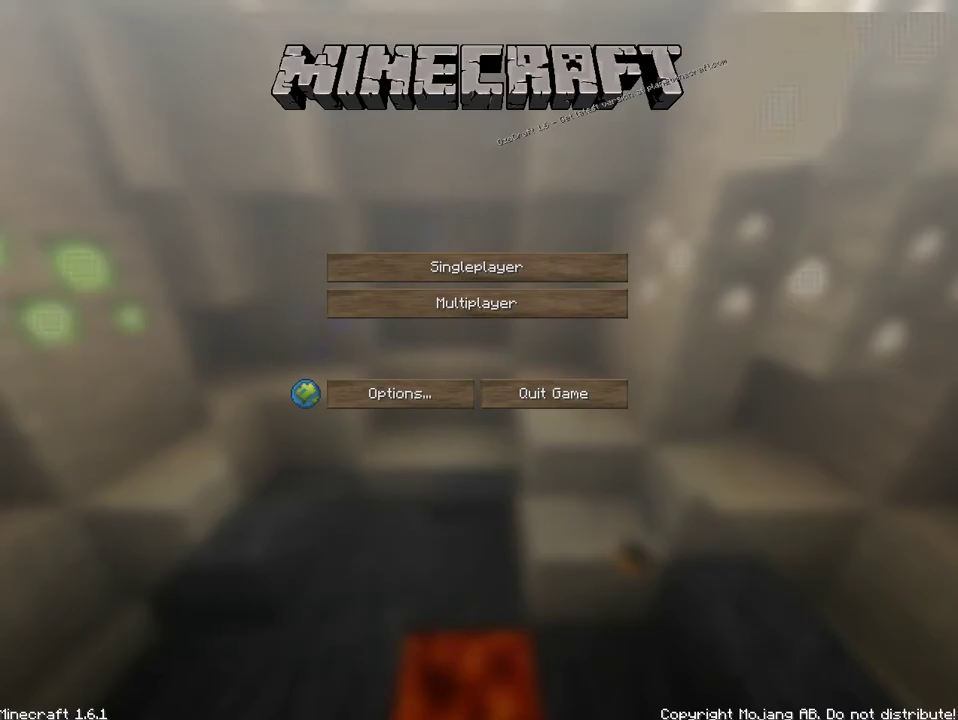
Choose P-Z Carnage 1.6 - 32x32.zip as the resource pack in the game options and return to the title screen
left_click(400, 393)
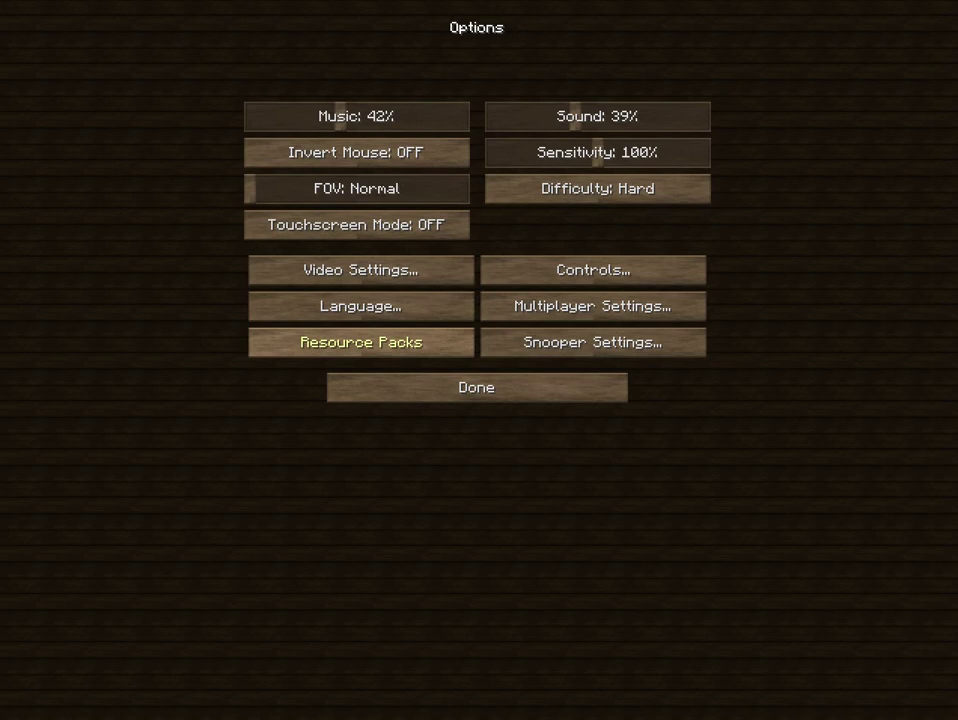
left_click(361, 342)
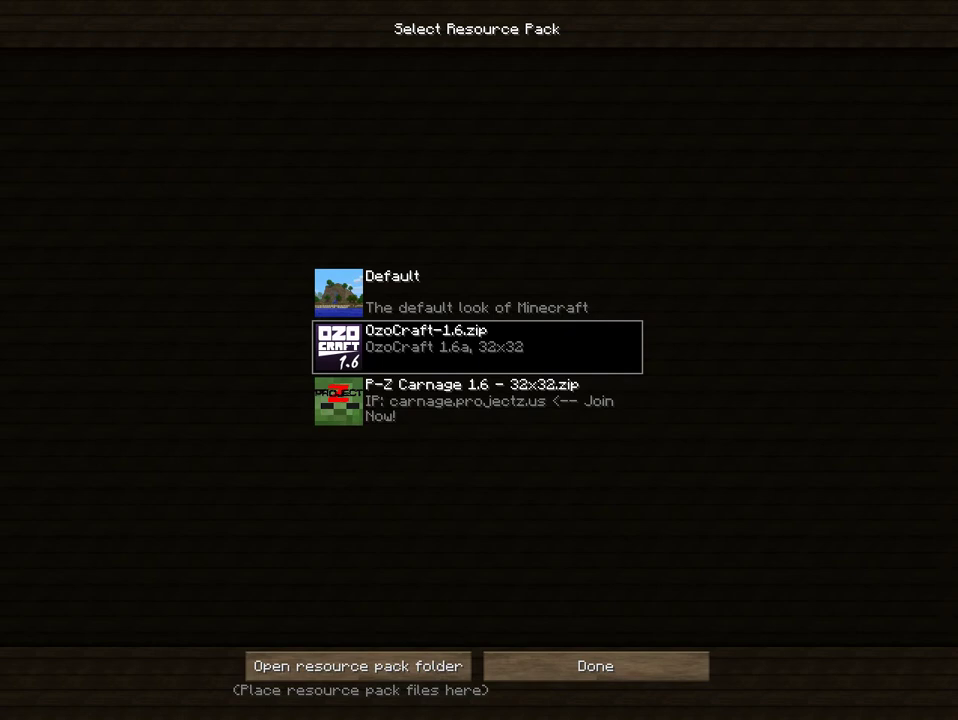
left_click(477, 401)
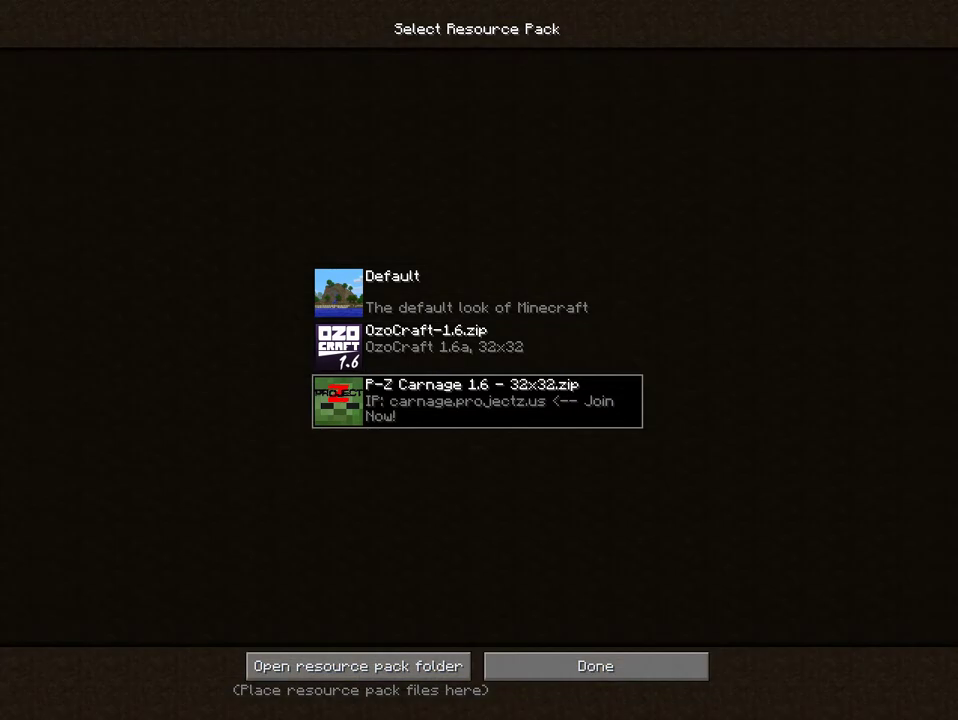
left_click(596, 666)
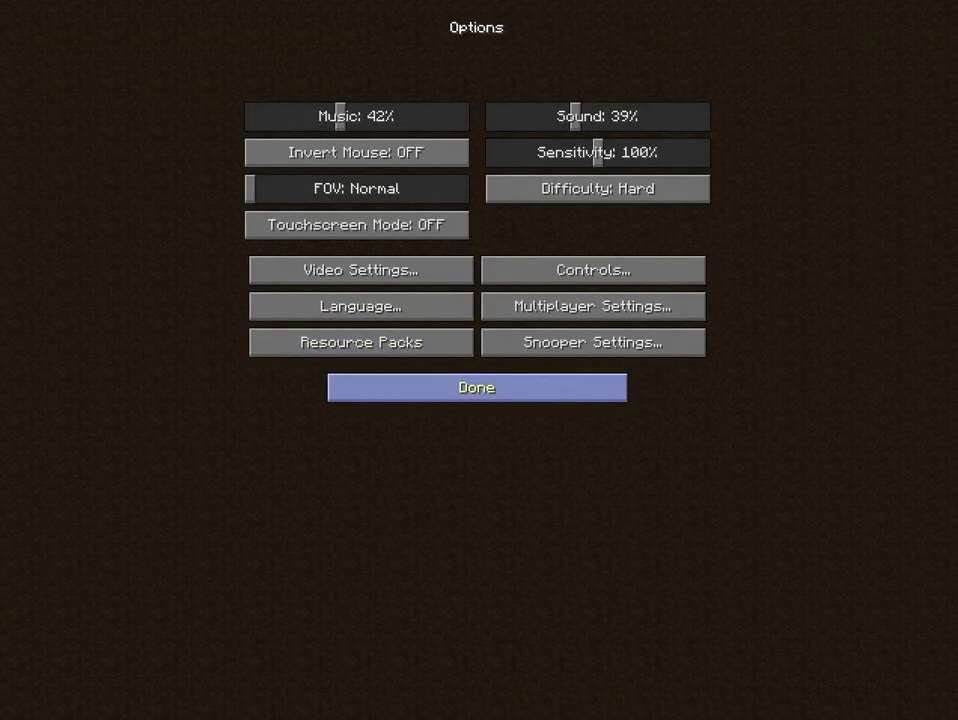
left_click(475, 387)
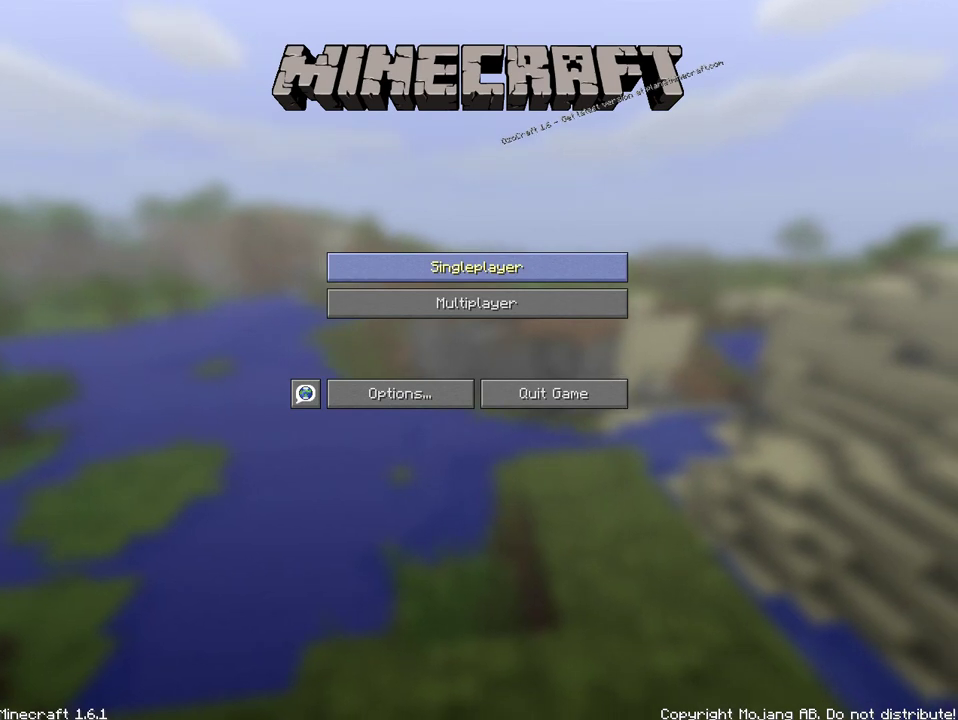
Check which pack is selected in the resource pack list and go back to the title screen
left_click(465, 391)
left_click(359, 340)
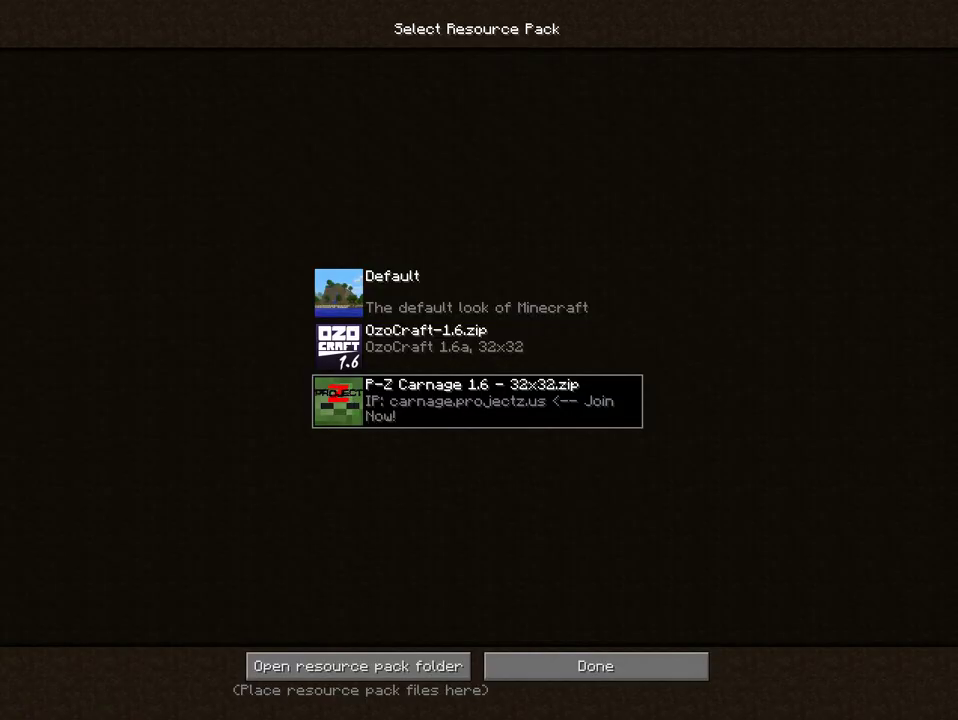
left_click(596, 666)
left_click(476, 387)
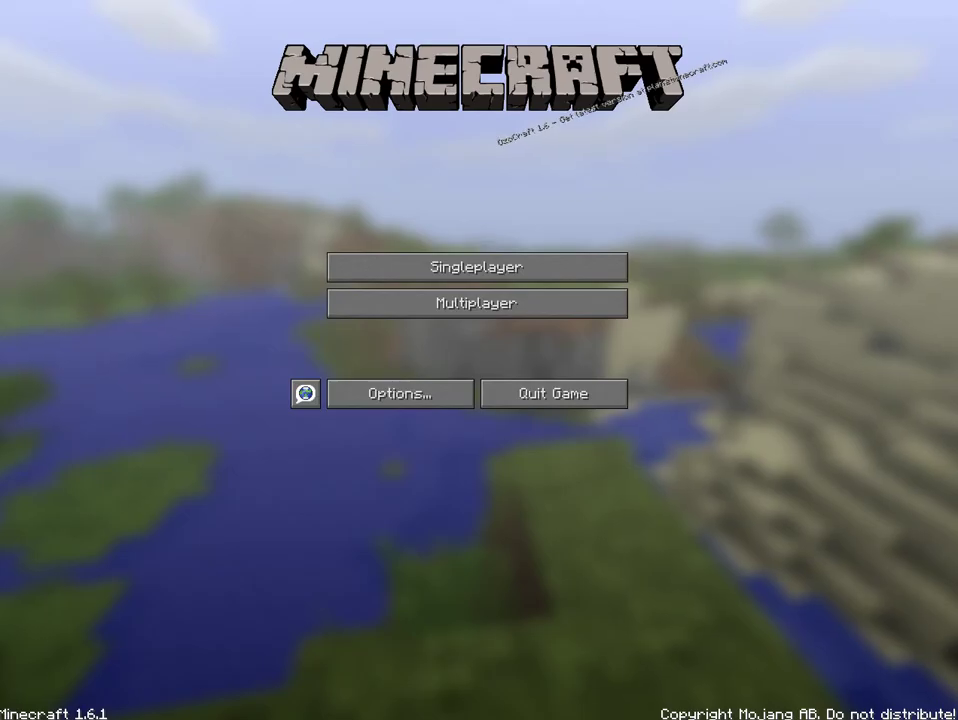
Load the saved single-player world to try the texture pack in the game
left_click(477, 265)
left_click(450, 362)
left_click(440, 312)
left_click(358, 660)
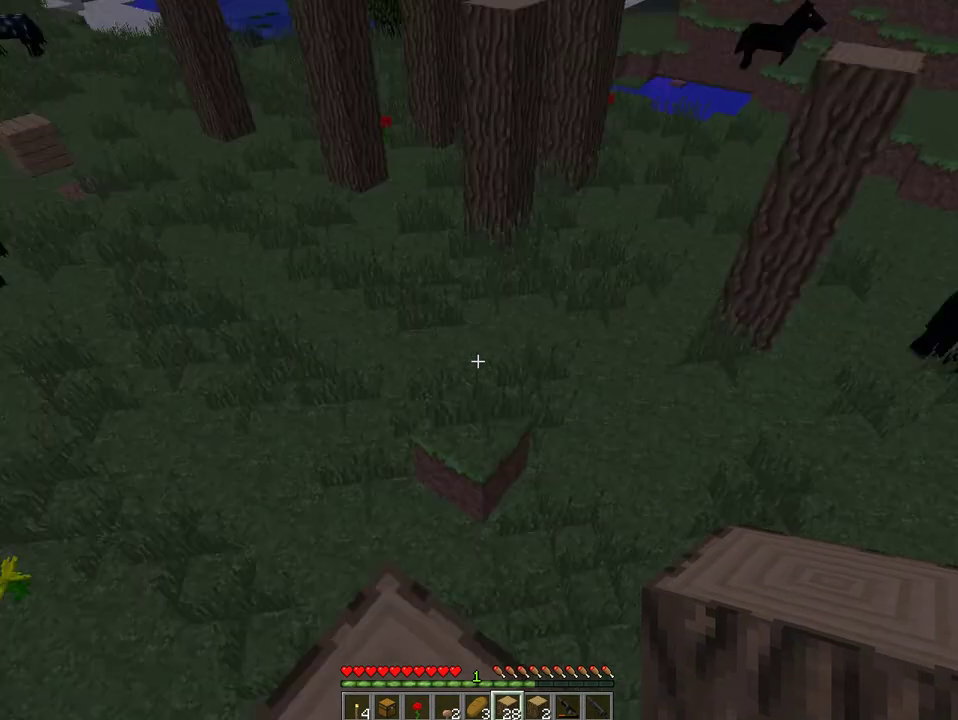
Switch the resource pack to OzoCraft-1.6.zip from the in-game options and resume the world
key("Escape")
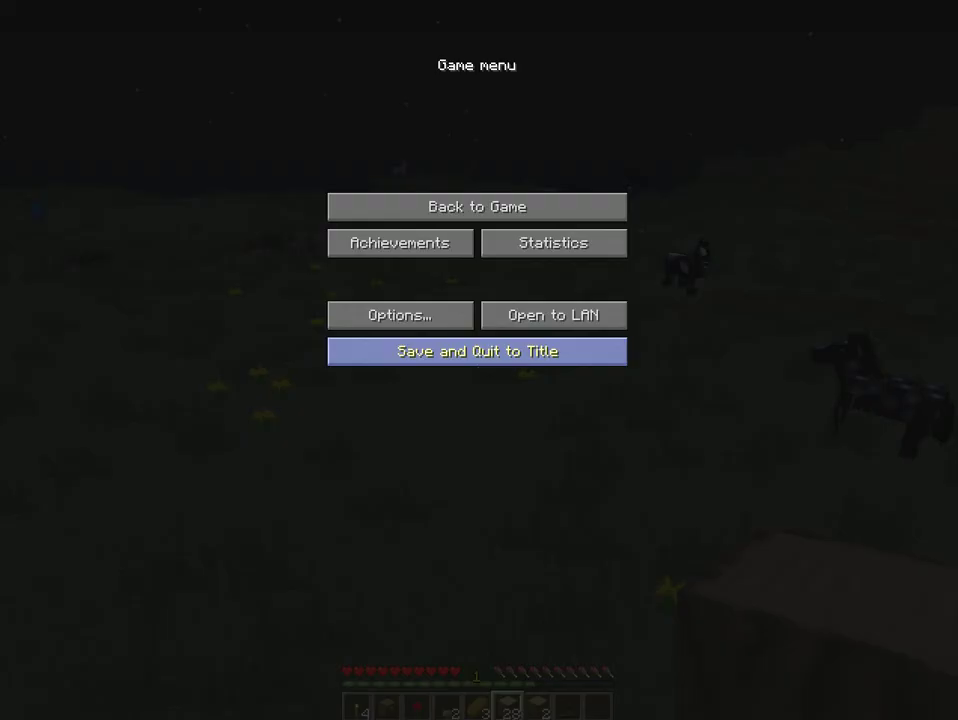
left_click(400, 314)
left_click(361, 342)
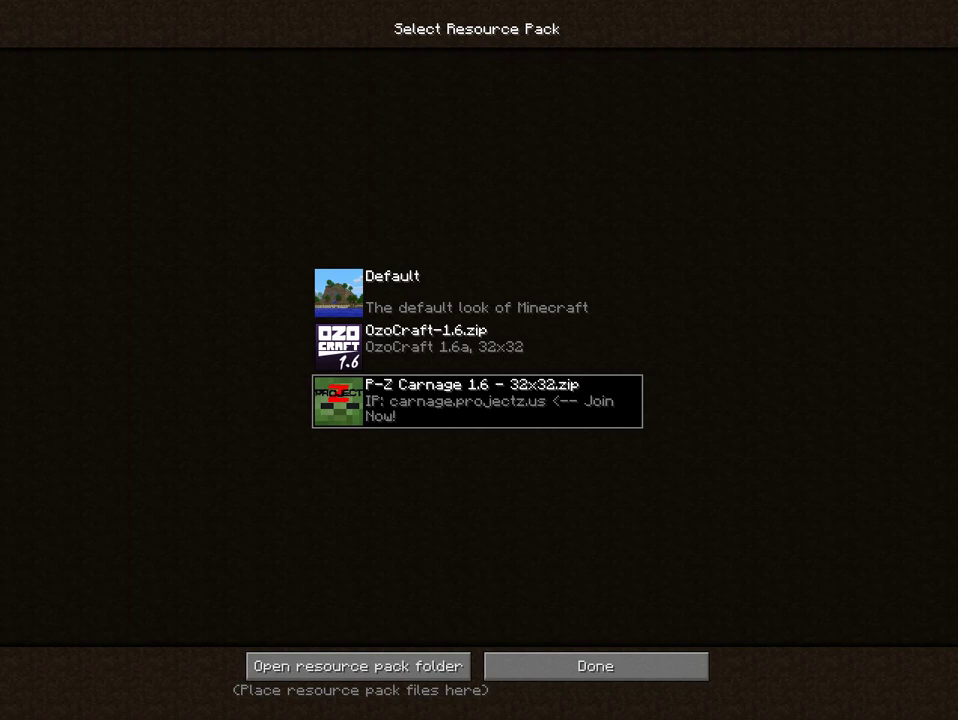
left_click(440, 346)
left_click(595, 666)
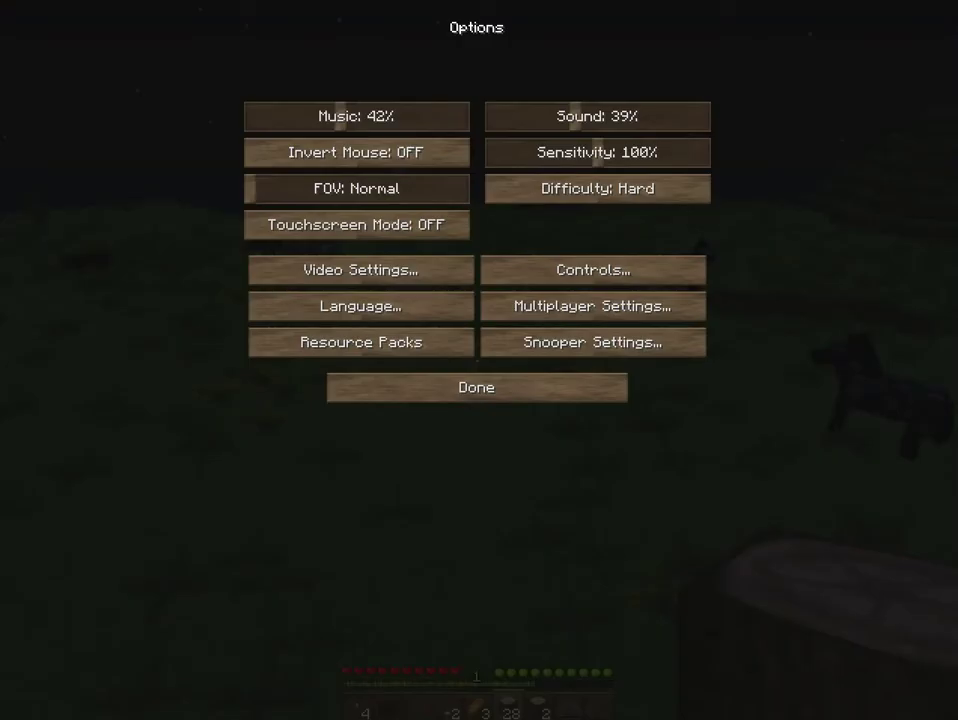
key("Escape")
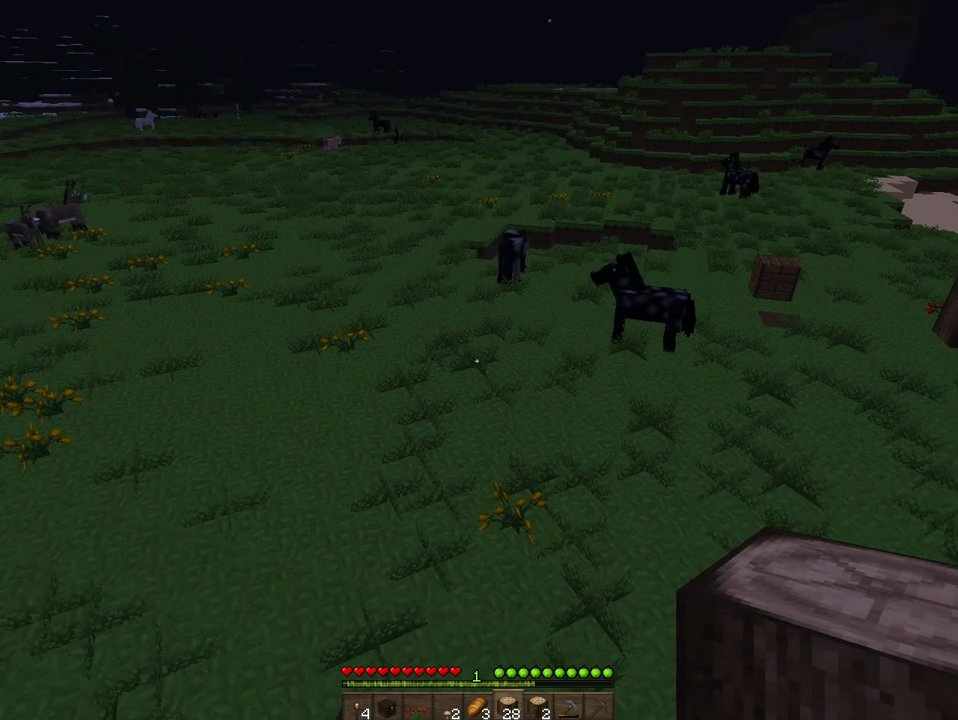
Save and quit the world, exit Minecraft, and close the launcher
key("Escape")
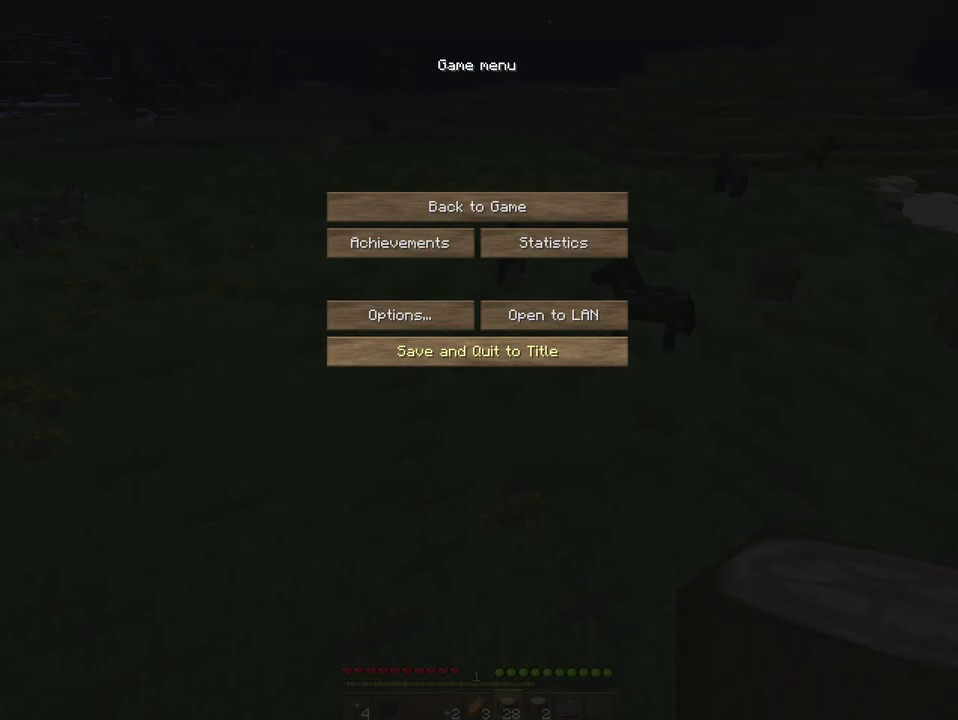
left_click(477, 351)
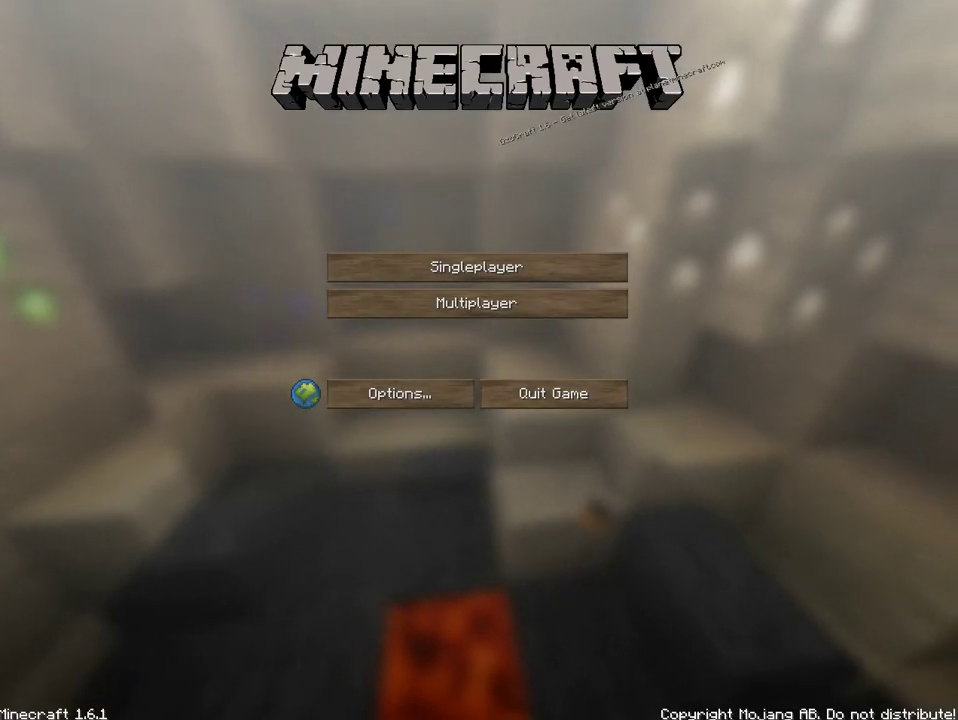
right_click(357, 718)
left_click(334, 699)
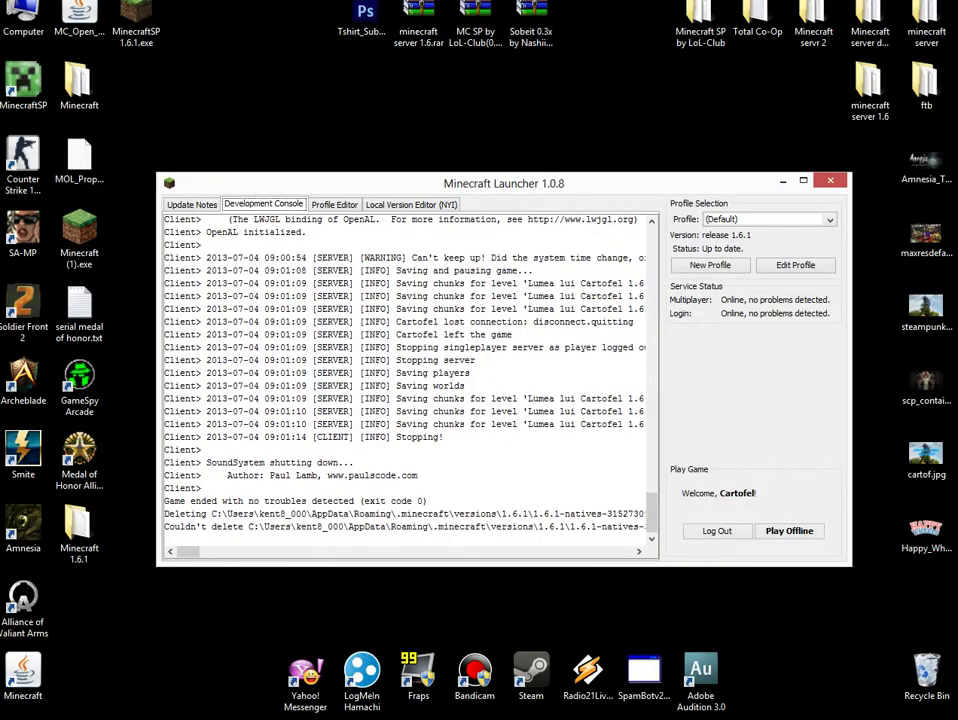
left_click(830, 181)
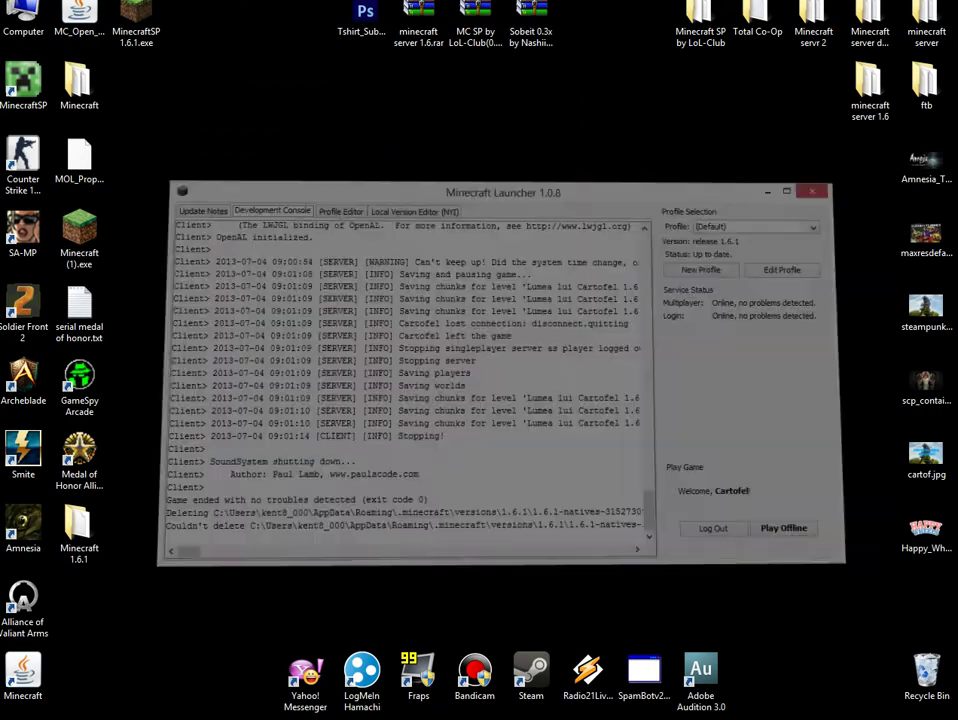
Refresh the desktop and run Minecraft (1).exe to start the launcher again
right_click(423, 181)
left_click(465, 243)
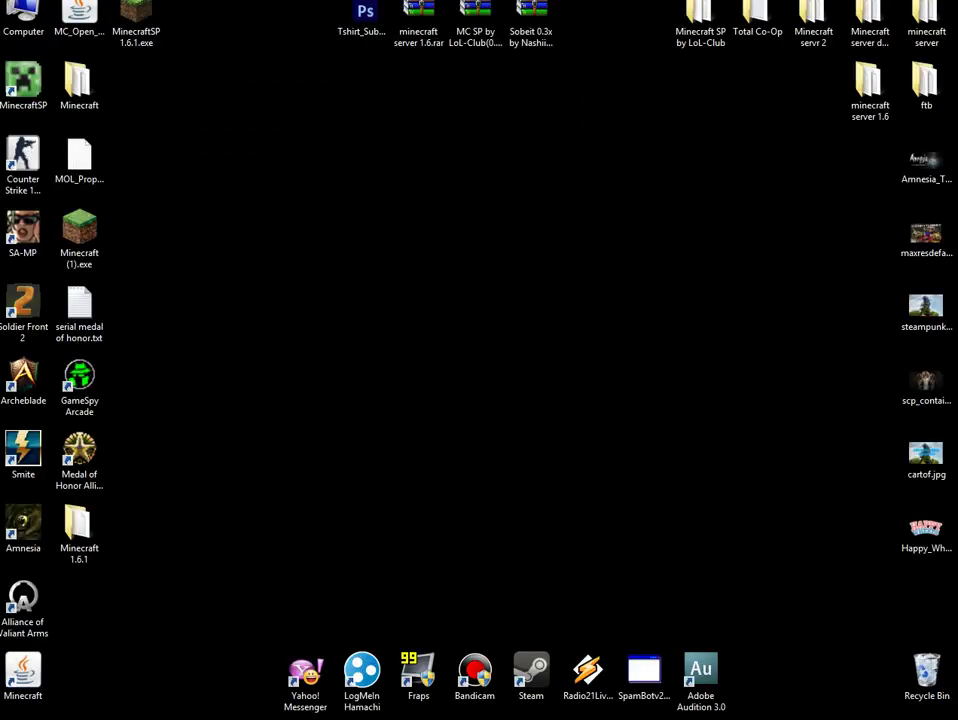
left_click_drag(488, 269, 188, 516)
double_click(79, 238)
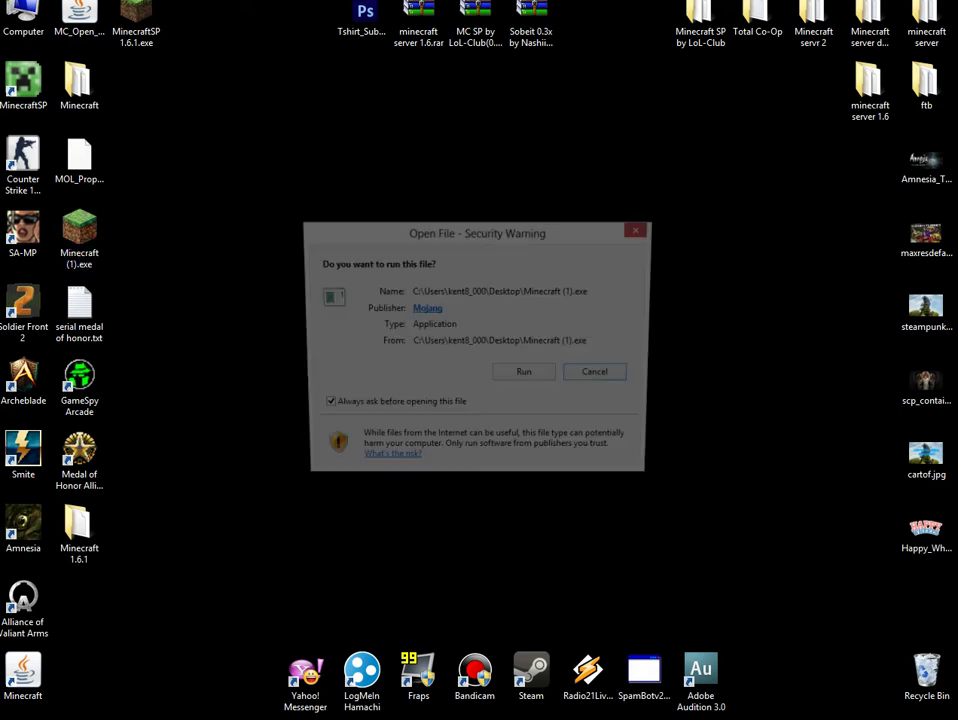
left_click(526, 376)
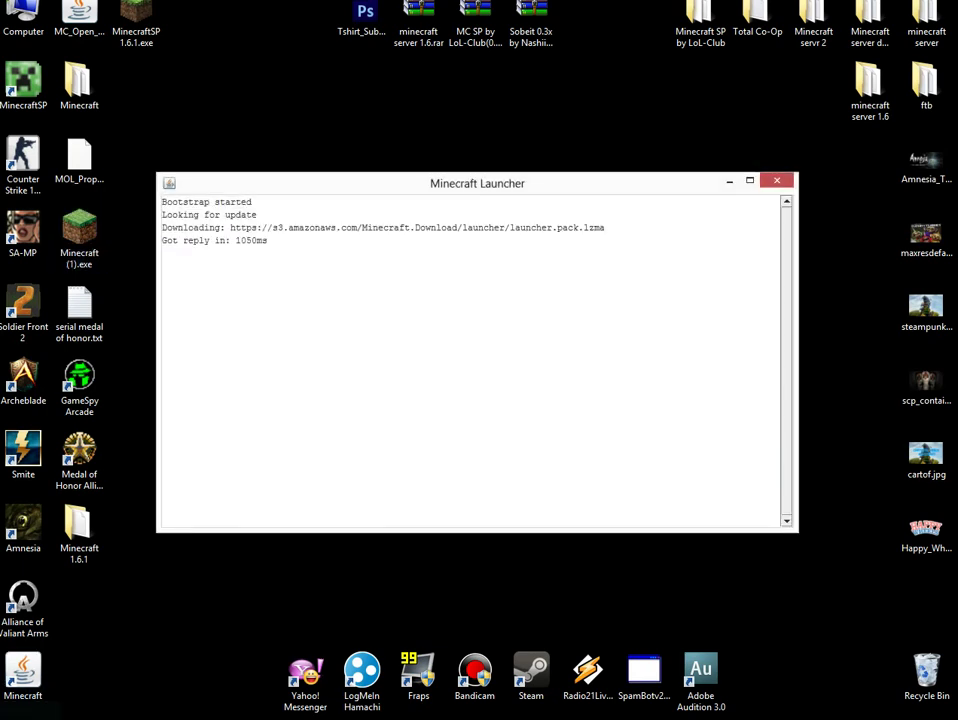
Open the .minecraft folder inside AppData\Roaming using the Run command
key("super")
type("run")
key("Return")
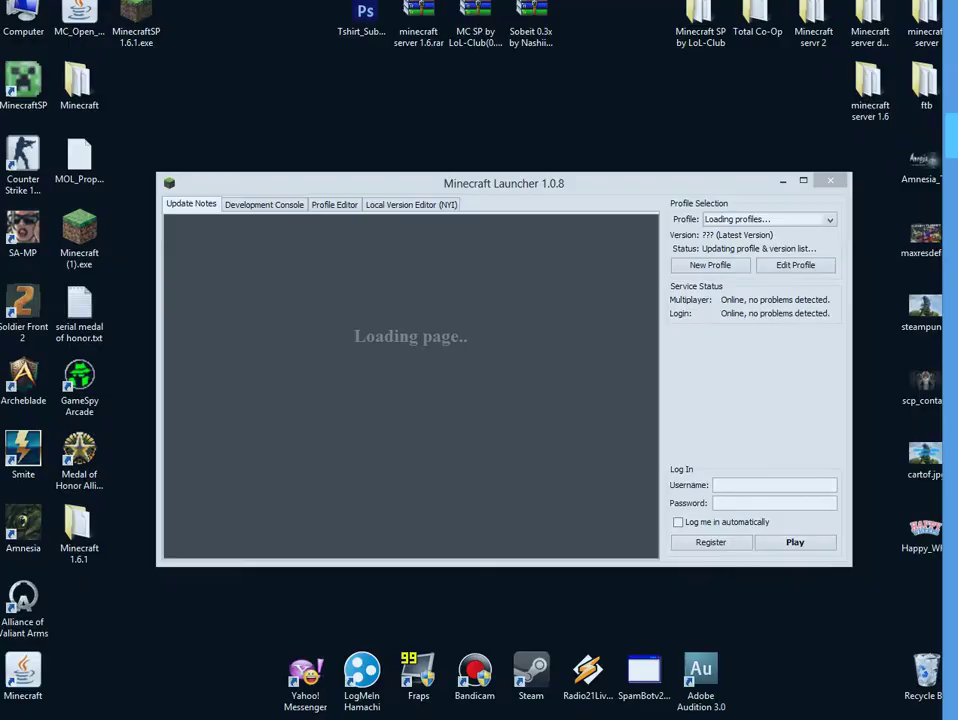
key("Return")
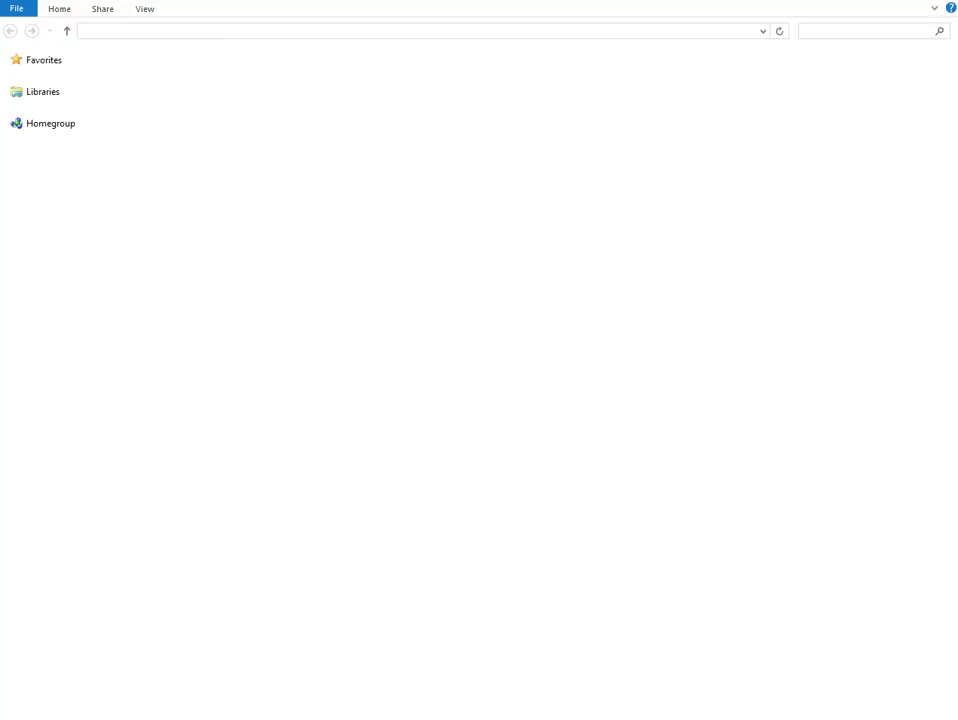
double_click(166, 77)
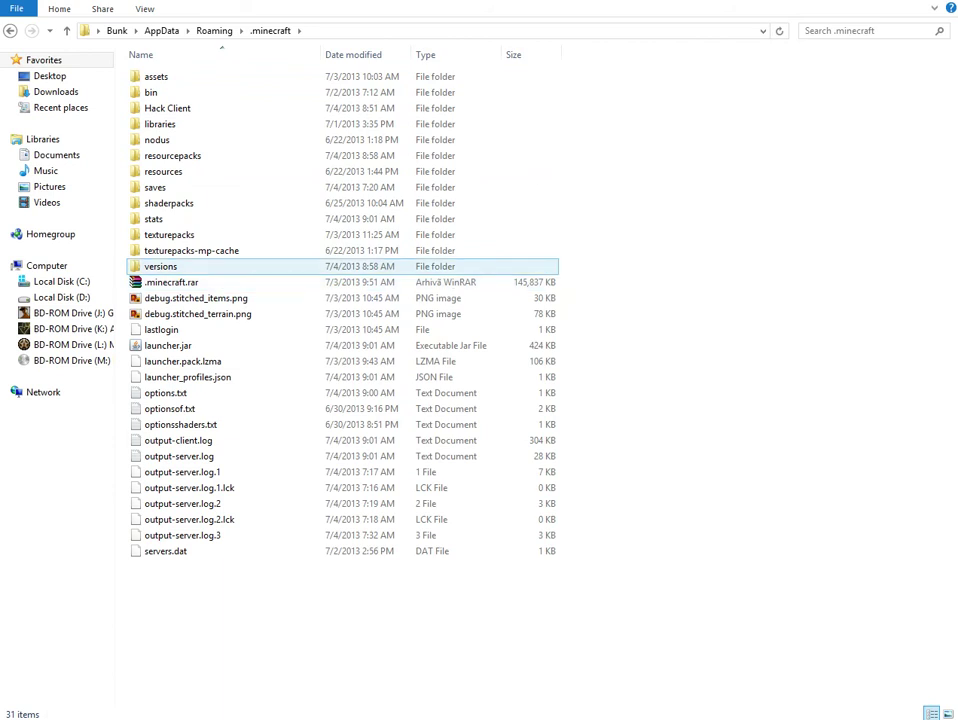
Check the contents of the versions folder, go back to .minecraft, and look over its folders
double_click(160, 266)
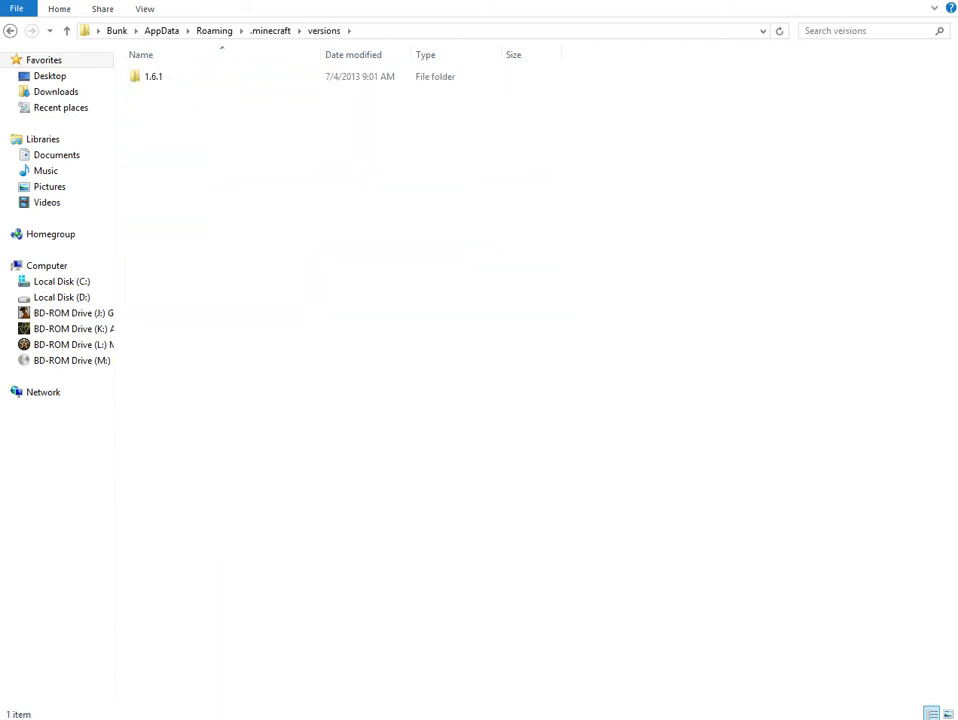
left_click(10, 30)
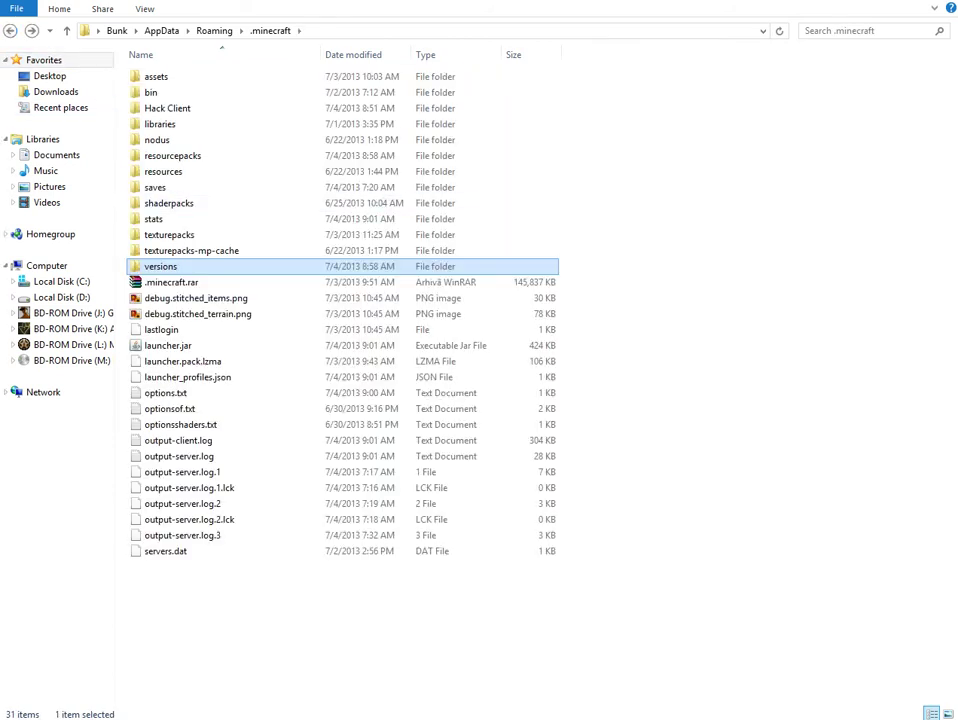
left_click_drag(640, 90, 128, 240)
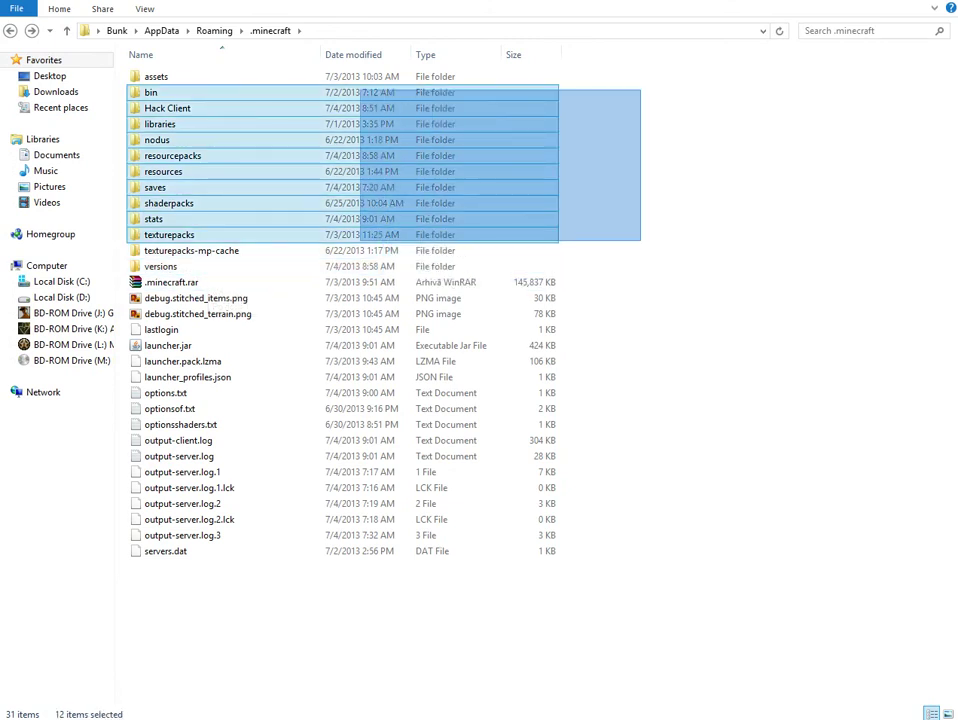
left_click_drag(360, 240, 324, 256)
left_click(600, 240)
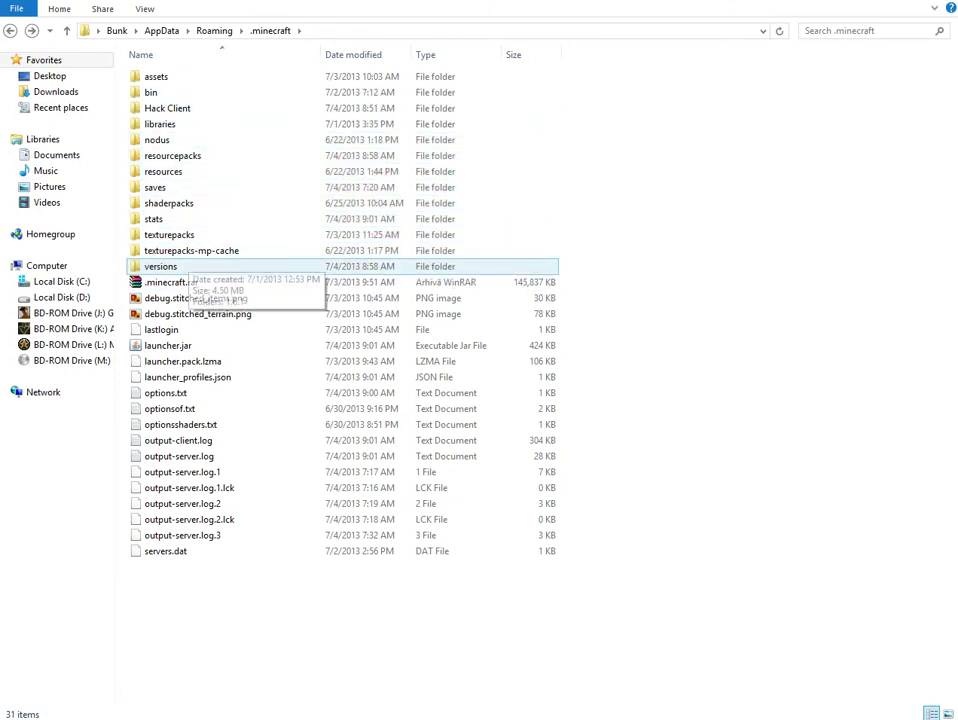
Create a new folder named cartof inside the versions folder
double_click(160, 266)
right_click(172, 176)
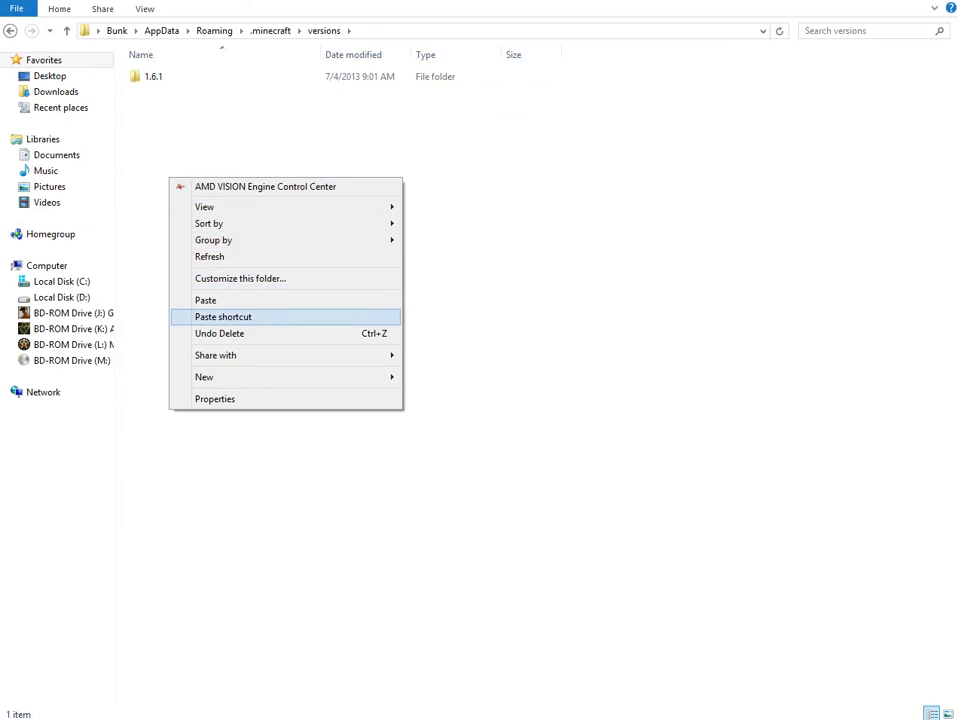
mouse_move(257, 376)
left_click(438, 376)
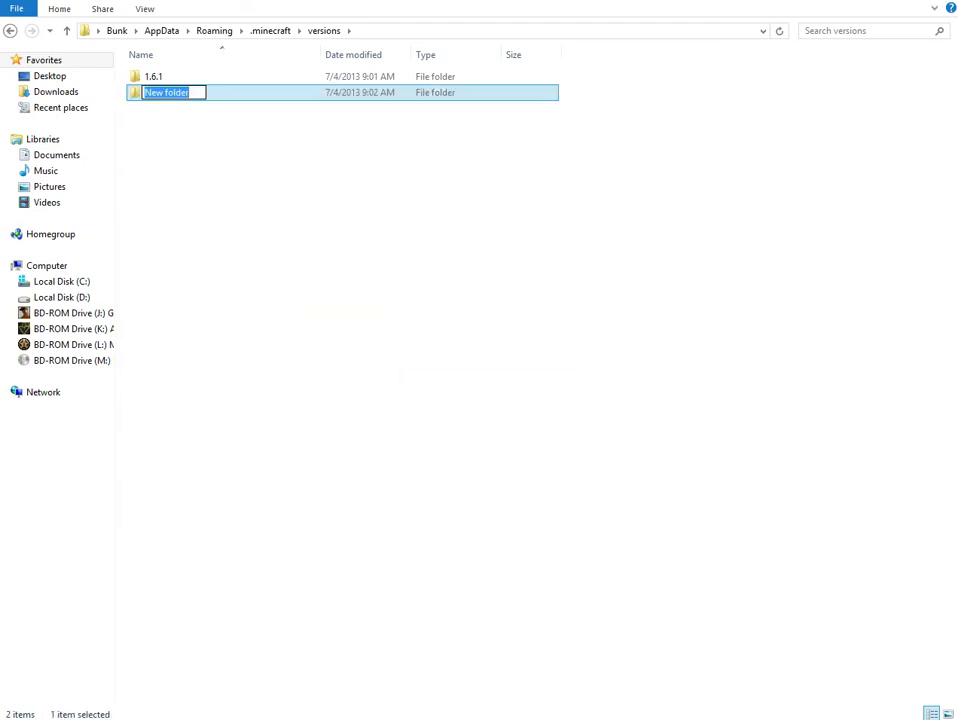
type("cartof")
key("Return")
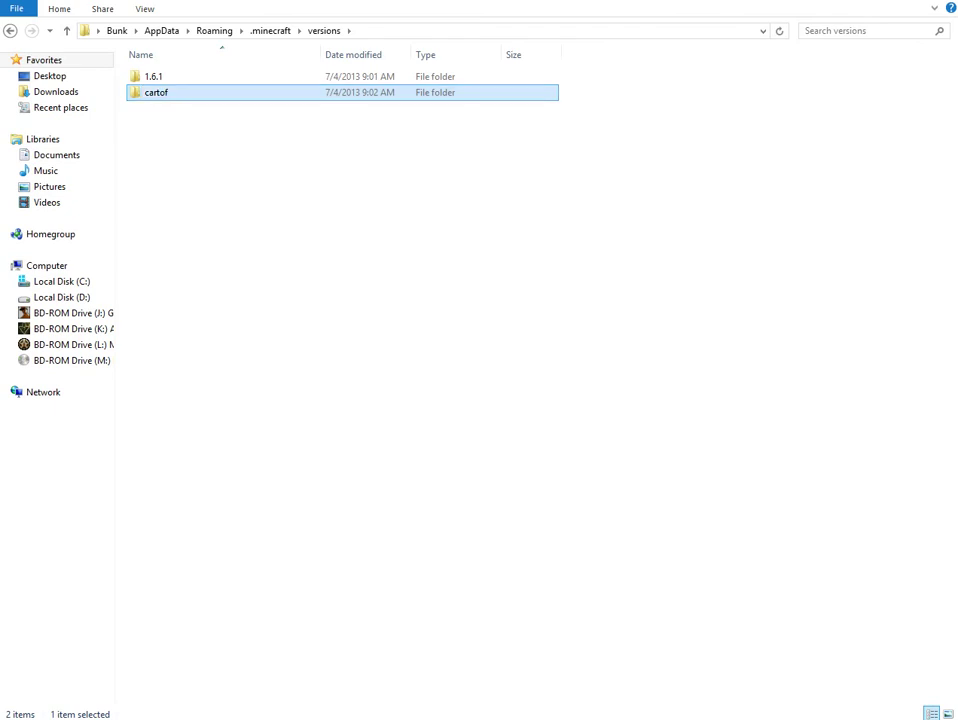
Start a new profile in the Minecraft Launcher and set its version to release 1.6.1
left_click(320, 460)
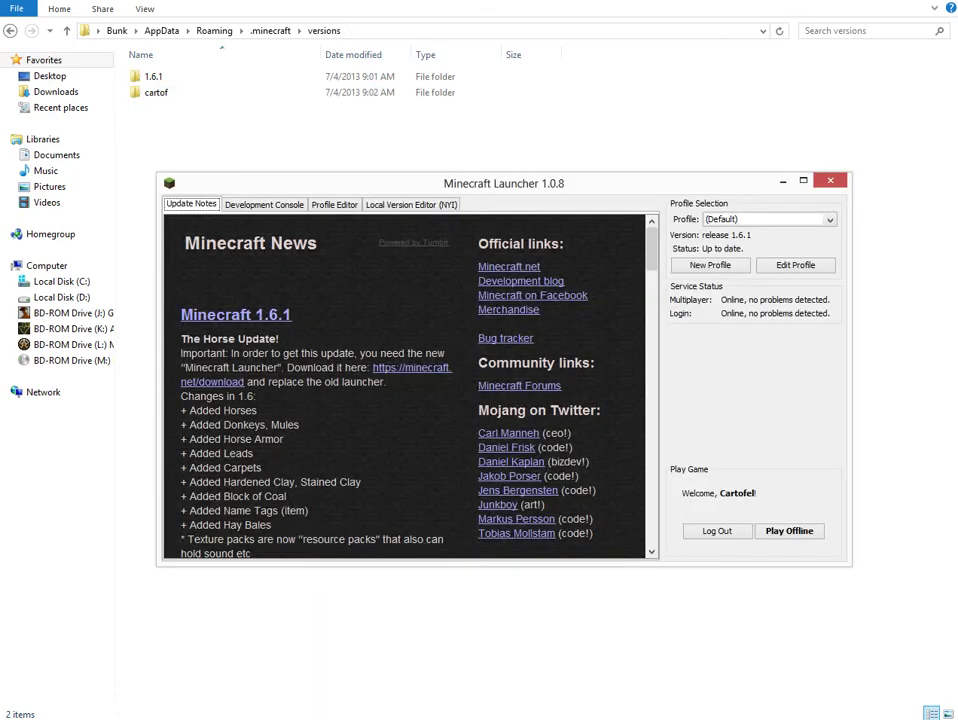
left_click(710, 265)
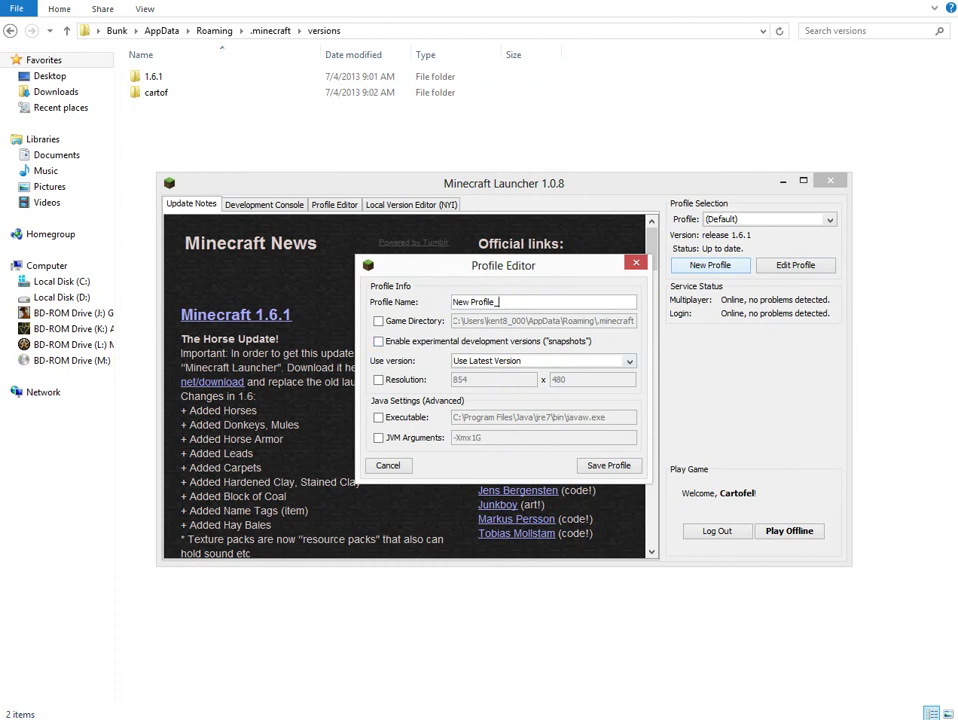
left_click(629, 361)
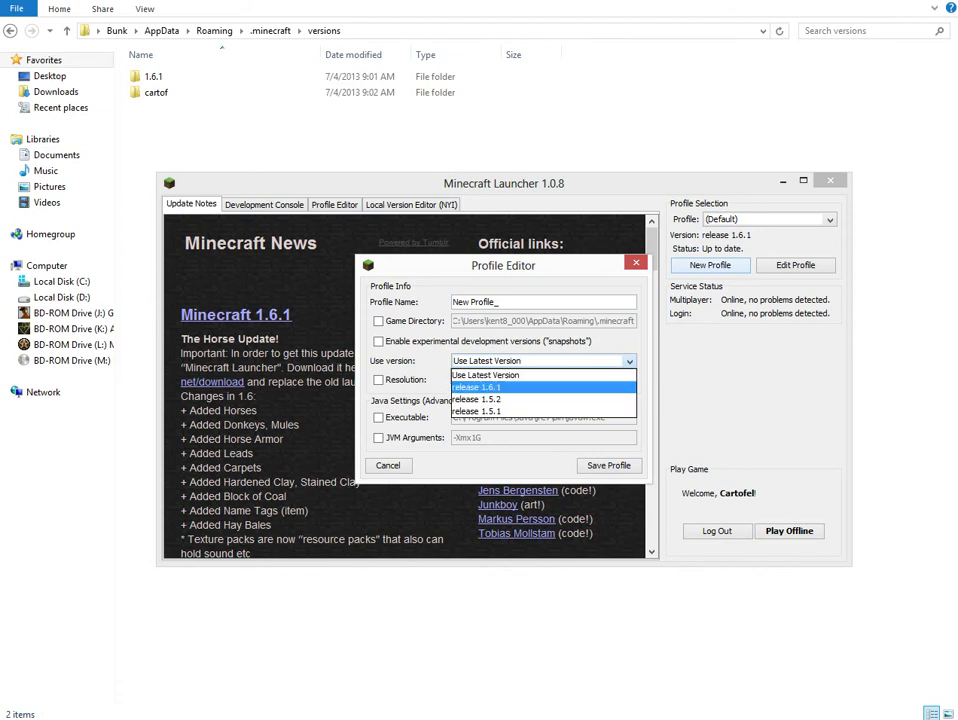
left_click(500, 387)
Check the contents of the cartof and 1.6.1 folders inside the versions folder
left_click(156, 92)
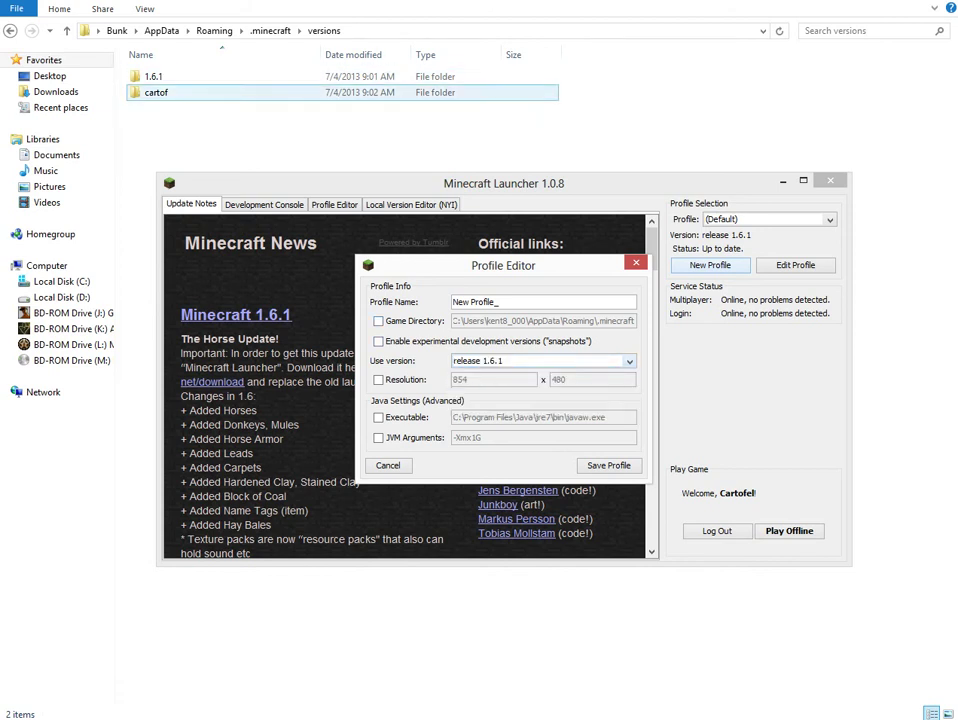
double_click(156, 92)
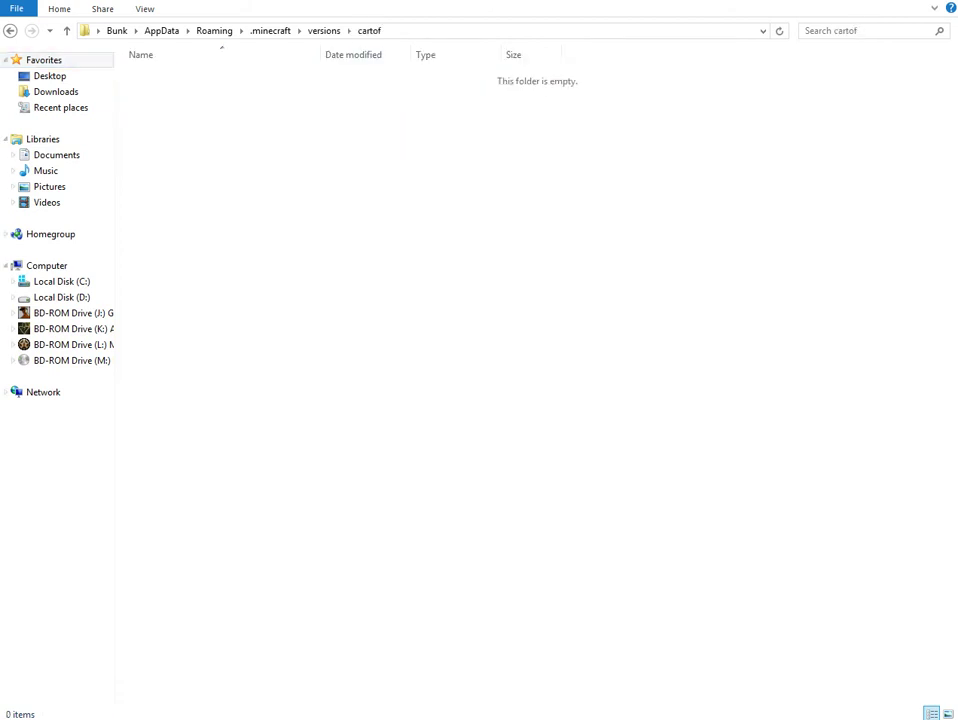
left_click(10, 30)
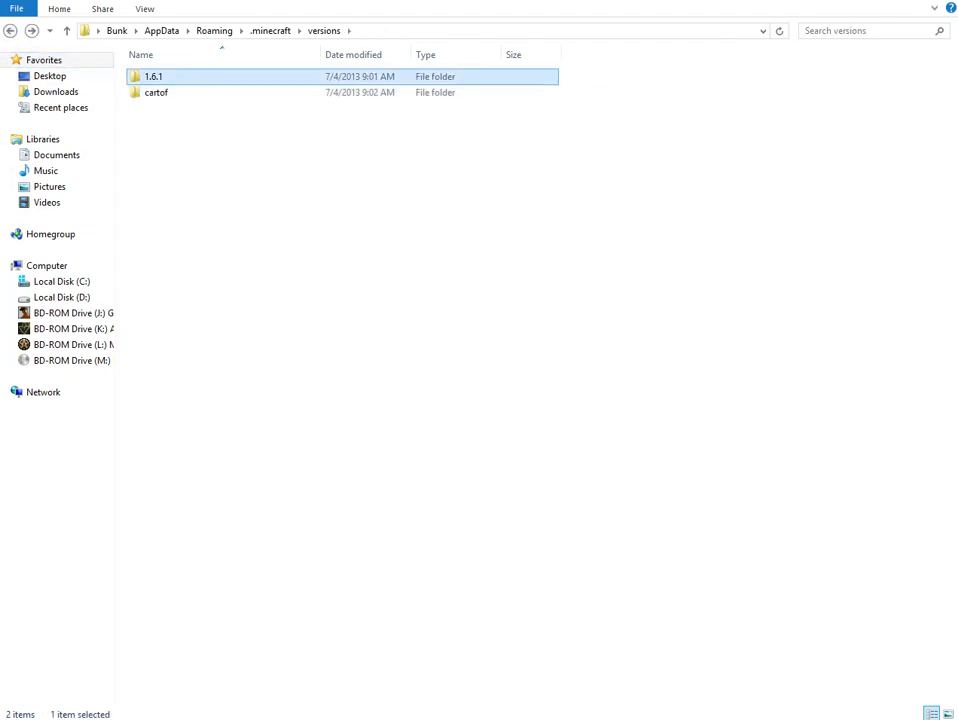
double_click(155, 76)
Return to the launcher's Profile Editor and review the versions offered for the new profile, choosing release 1.6.1 again
key("alt+Tab")
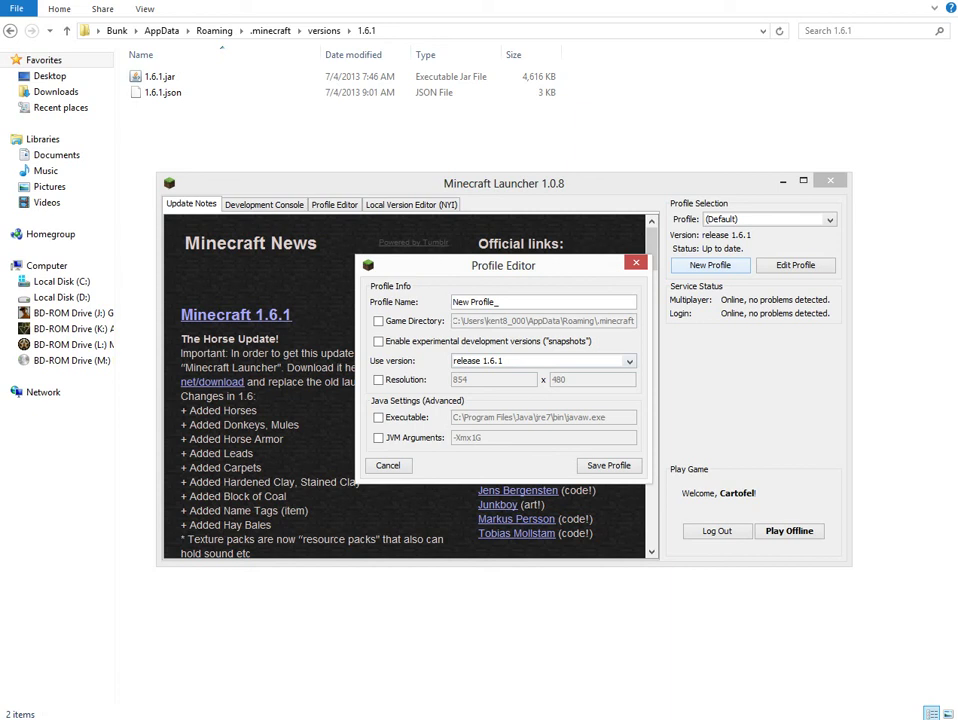
left_click(544, 361)
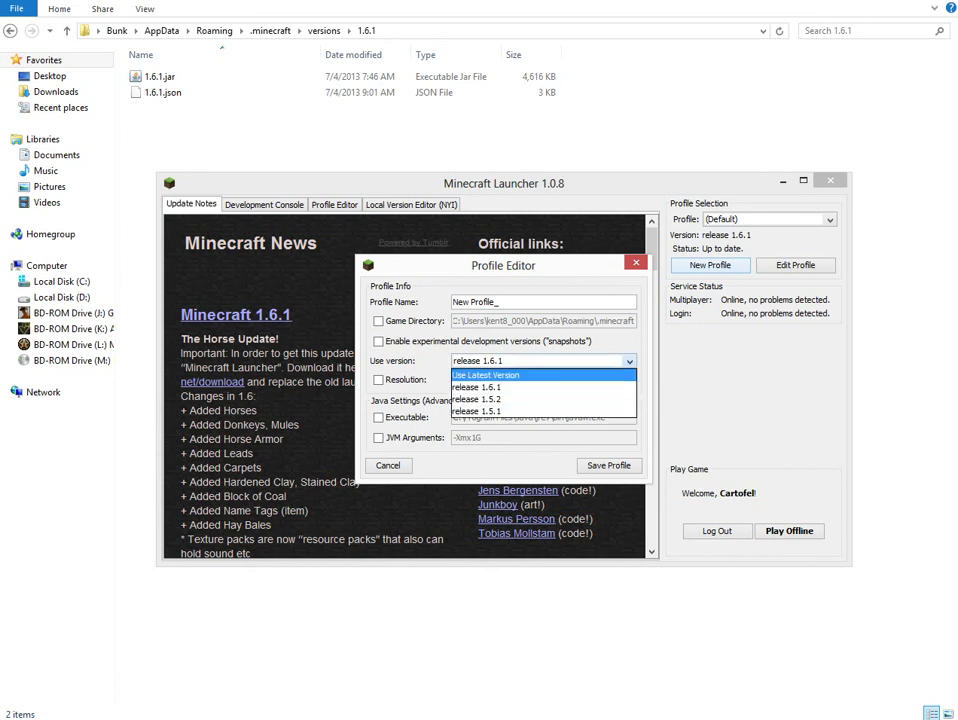
left_click(520, 387)
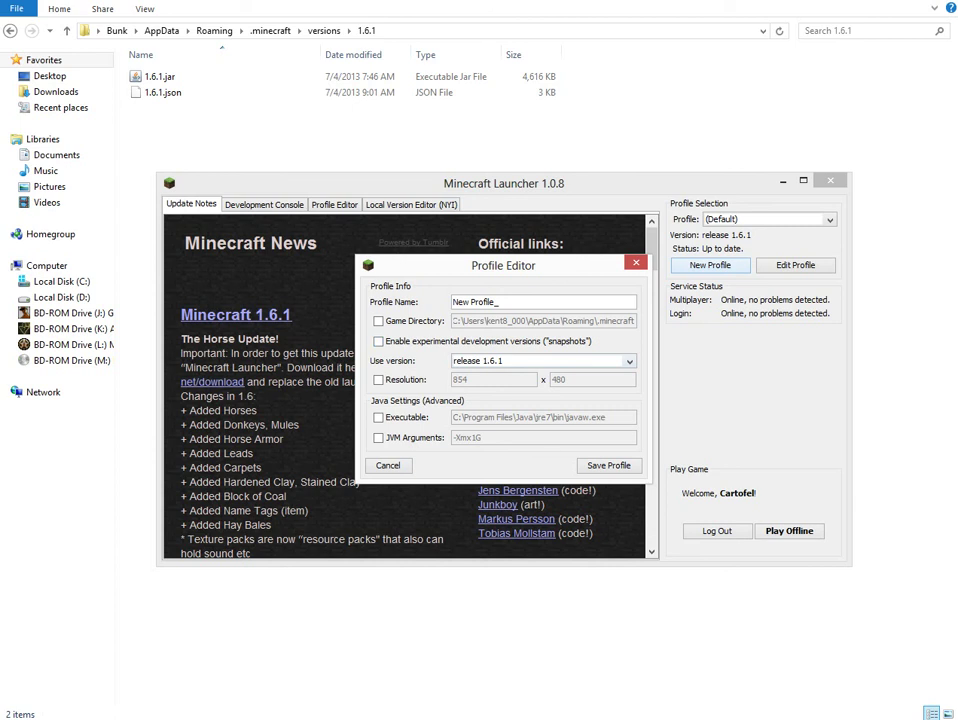
left_click(544, 361)
left_click(544, 361)
key("alt+Down")
key("Up")
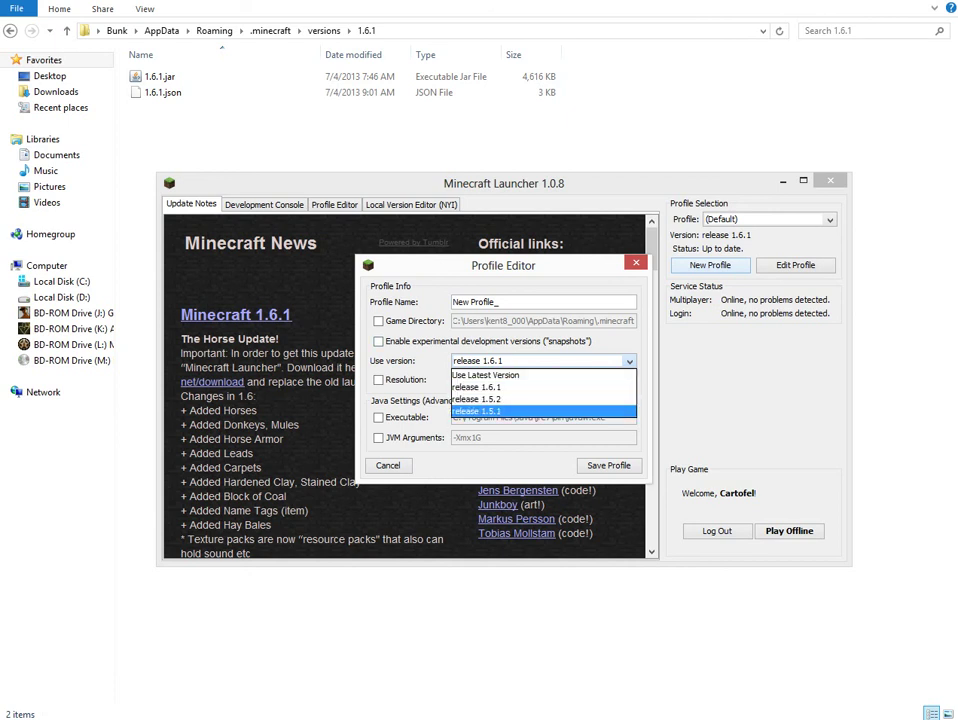
Discard the new profile without saving and close the Minecraft Launcher
left_click(637, 263)
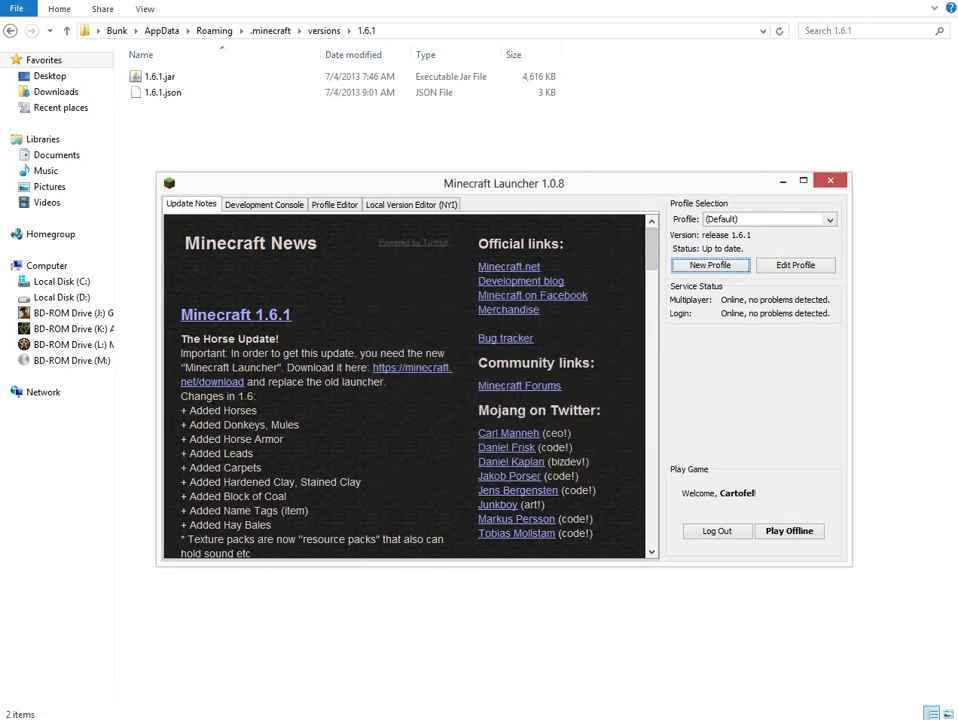
left_click(830, 181)
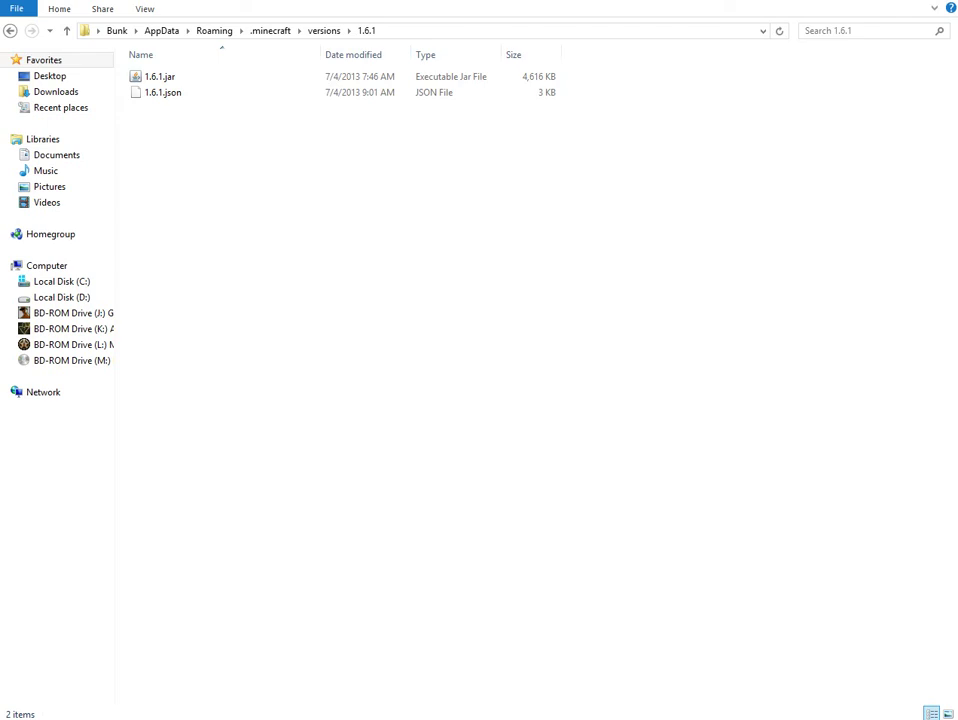
mouse_move(957, 1)
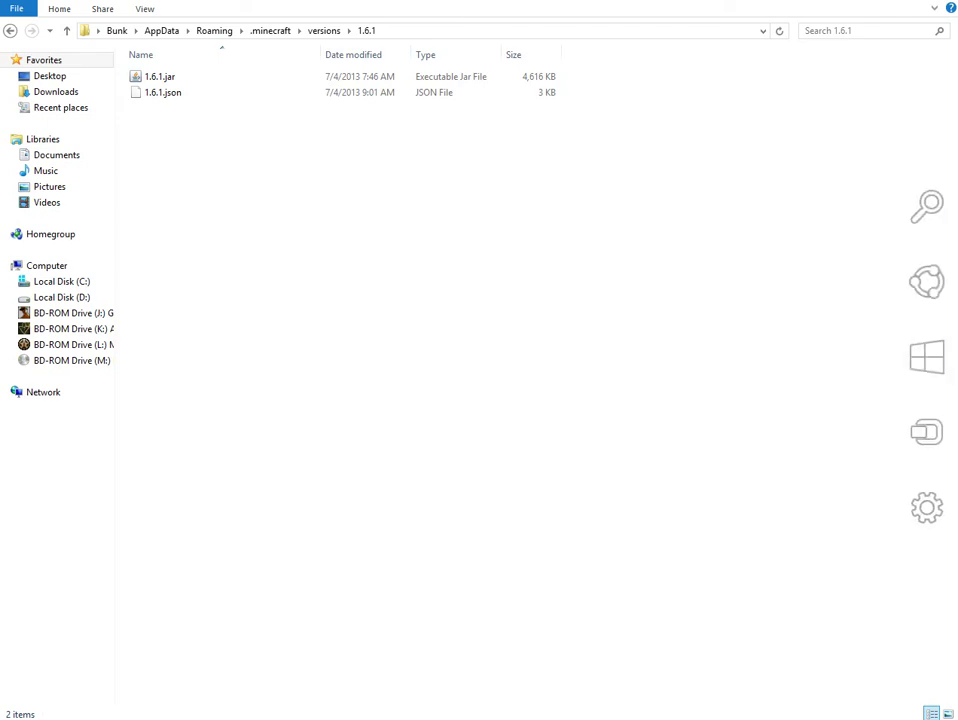